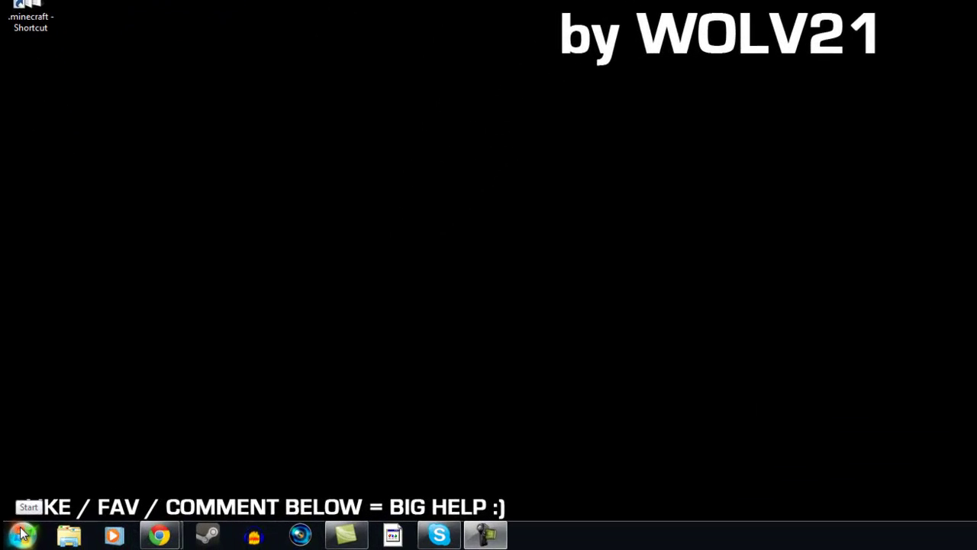
Step: Search %appdata% from the Start menu to open the Roaming folder
{"action": "left_click", "coordinate": [22, 533]}
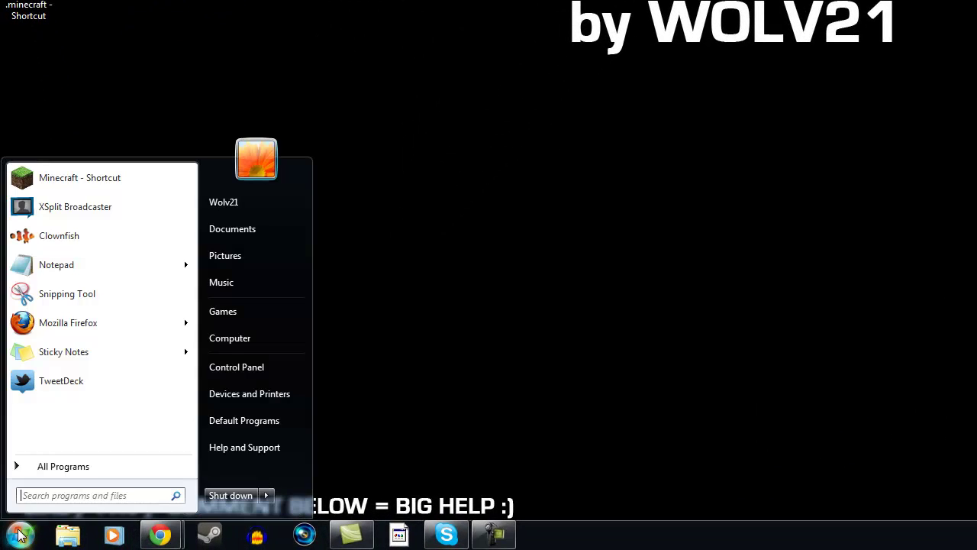
{"action": "left_click", "coordinate": [58, 497]}
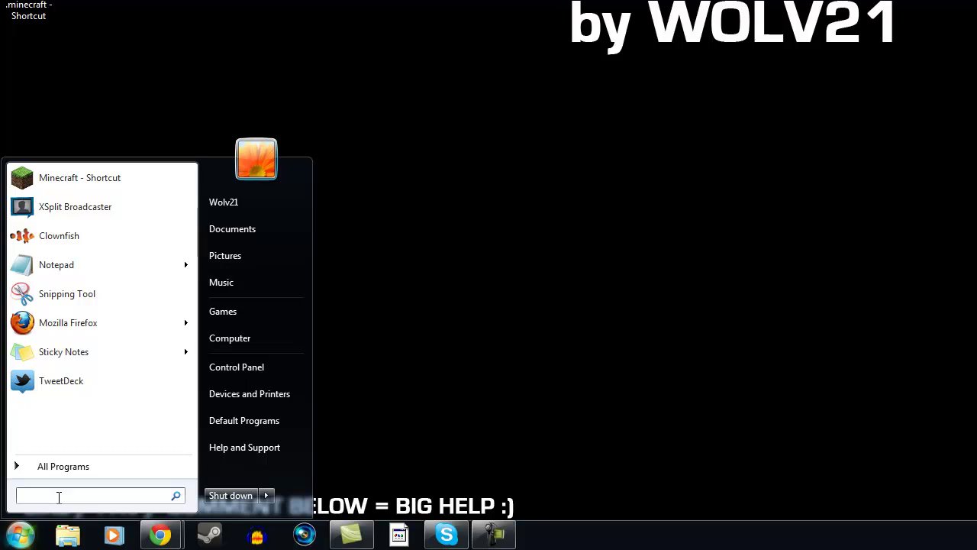
{"action": "type", "text": "%a"}
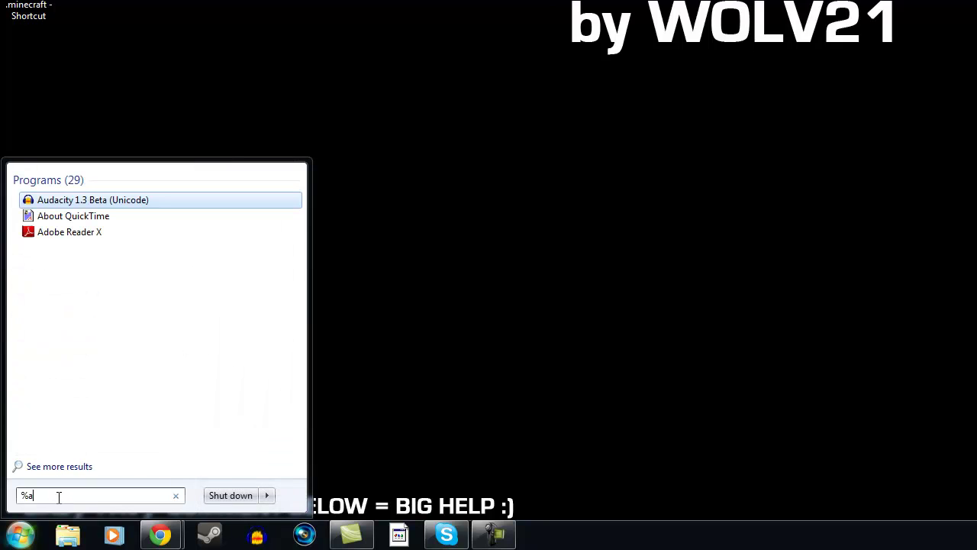
{"action": "type", "text": "pp"}
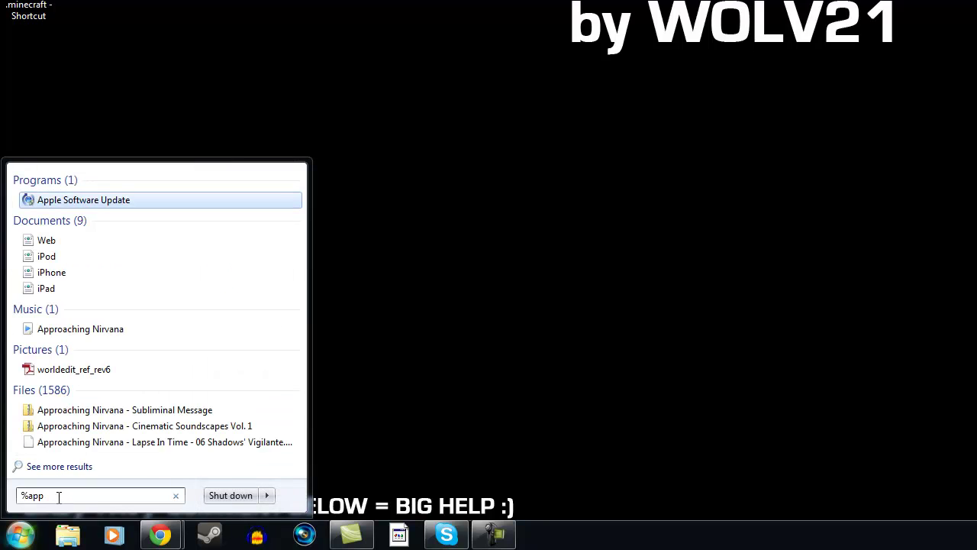
{"action": "type", "text": "data%"}
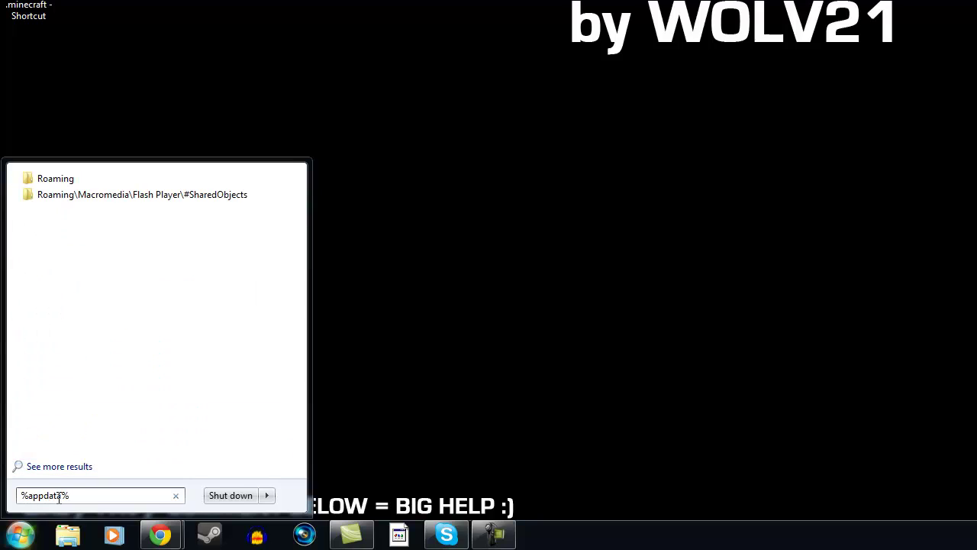
{"action": "key", "text": "Return"}
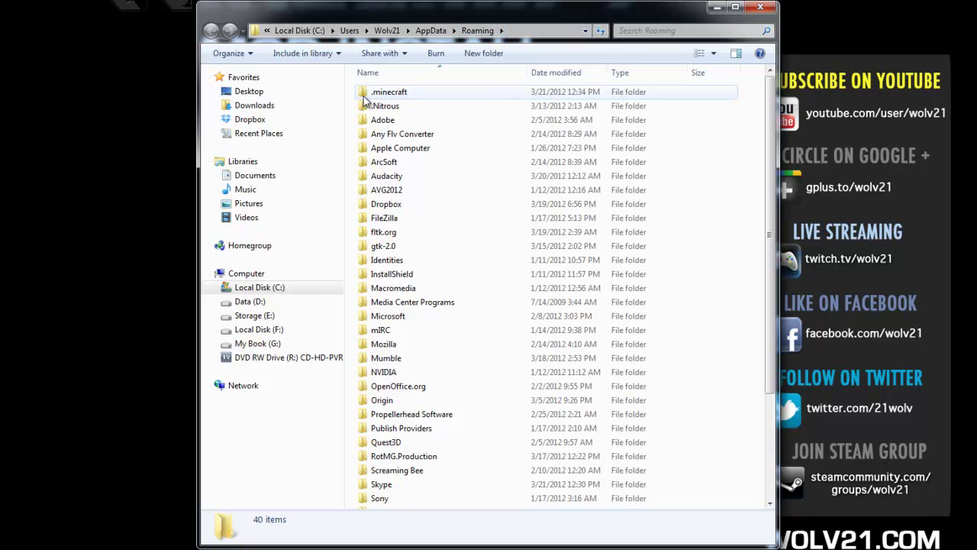
Step: Copy all files and folders inside .minecraft
{"action": "double_click", "coordinate": [365, 93]}
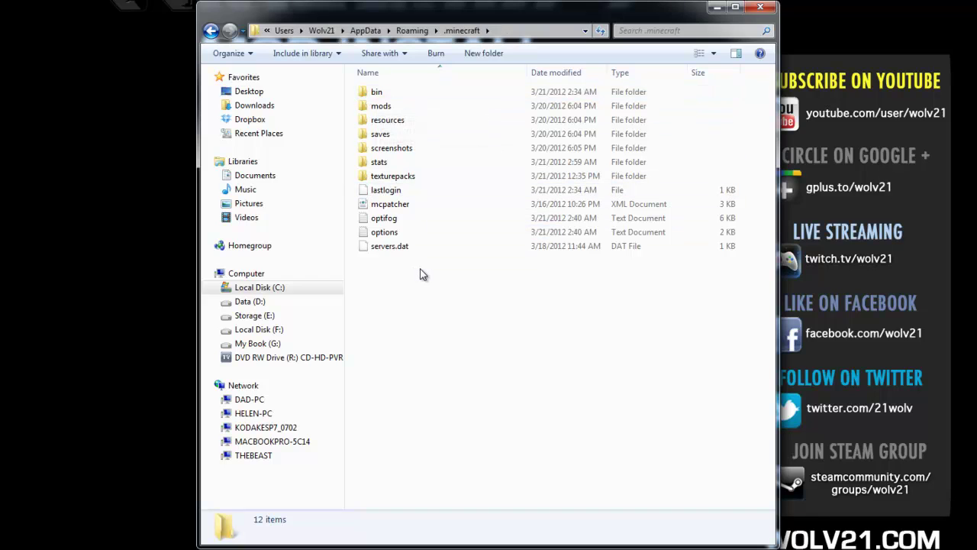
{"action": "left_click_drag", "start_coordinate": [430, 279], "coordinate": [377, 98]}
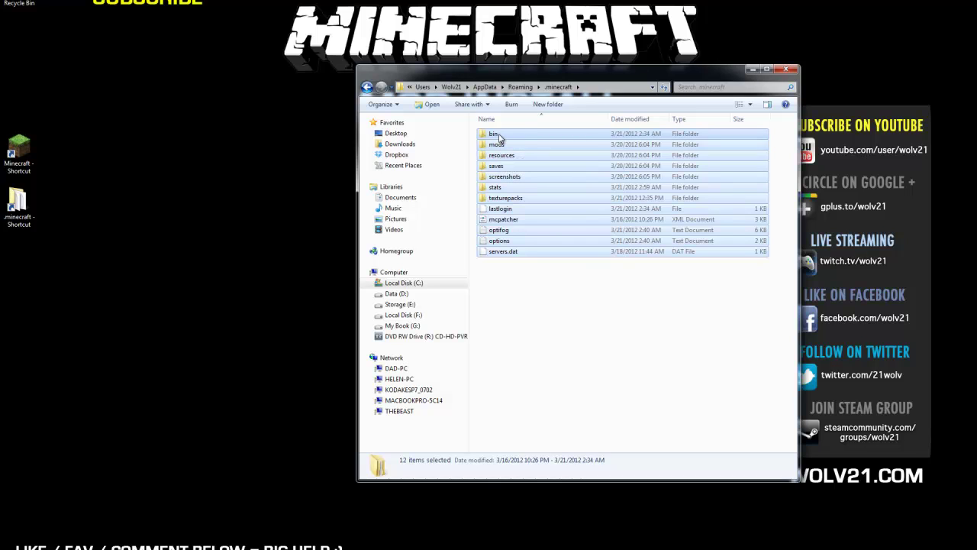
{"action": "right_click", "coordinate": [498, 136]}
{"action": "left_click", "coordinate": [550, 232]}
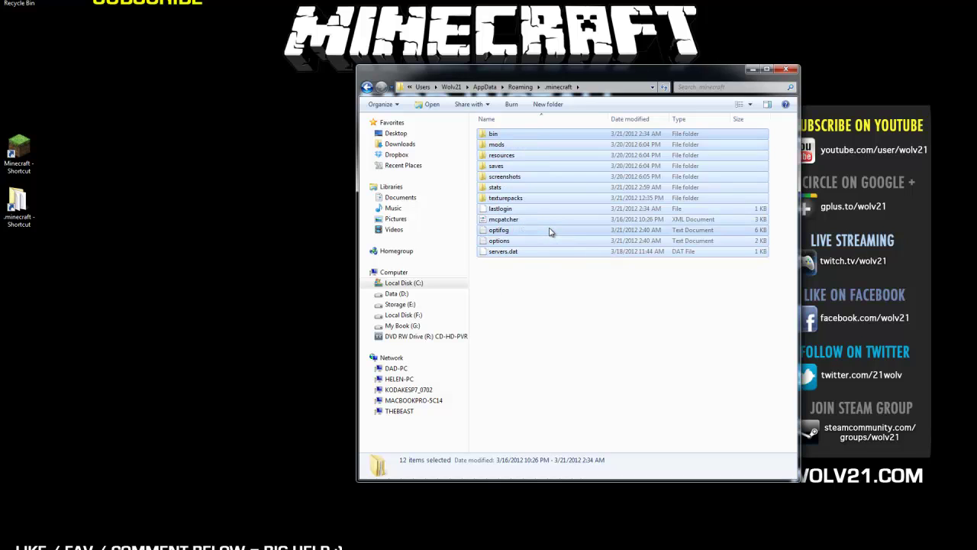
Step: Create an 'MC Backup' folder on the desktop and paste the copied files into it
{"action": "right_click", "coordinate": [212, 251]}
{"action": "mouse_move", "coordinate": [267, 348]}
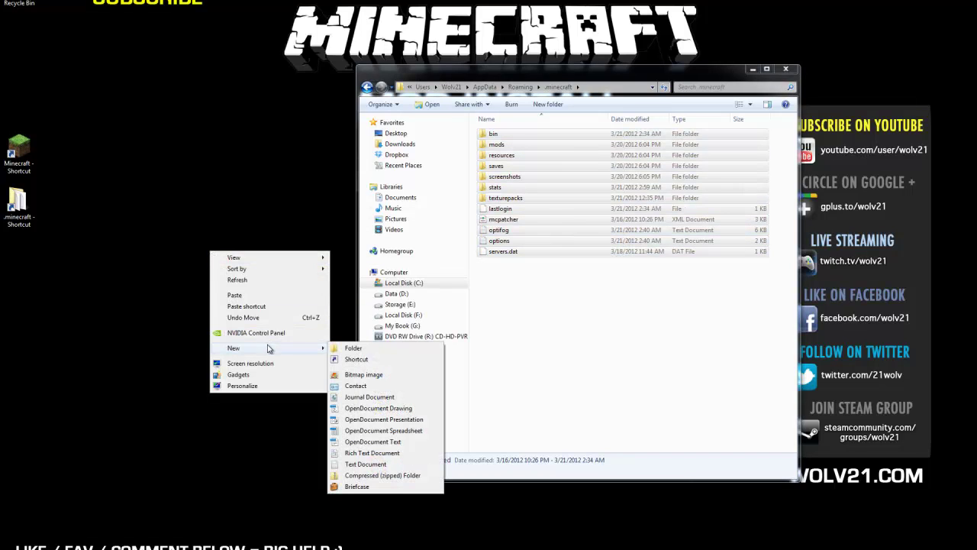
{"action": "left_click", "coordinate": [338, 348]}
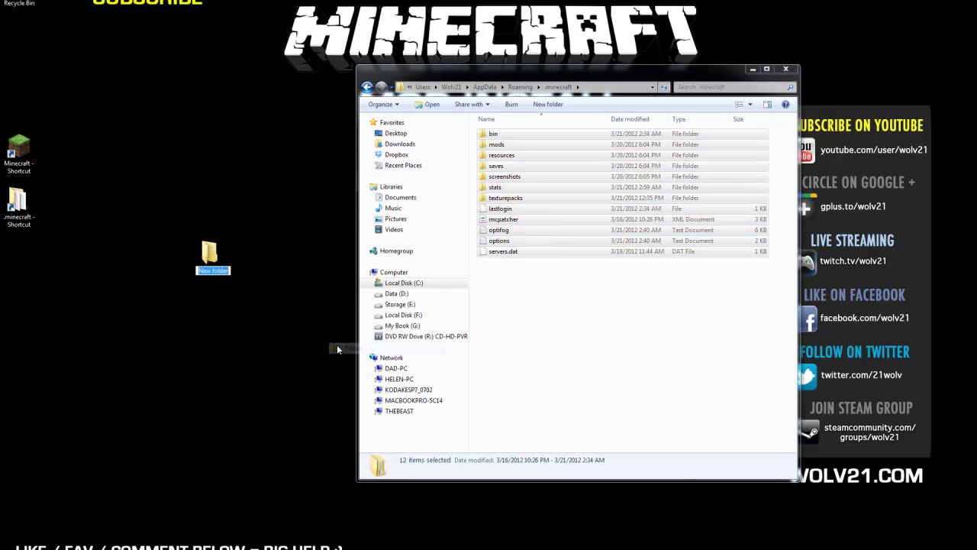
{"action": "type", "text": "M"}
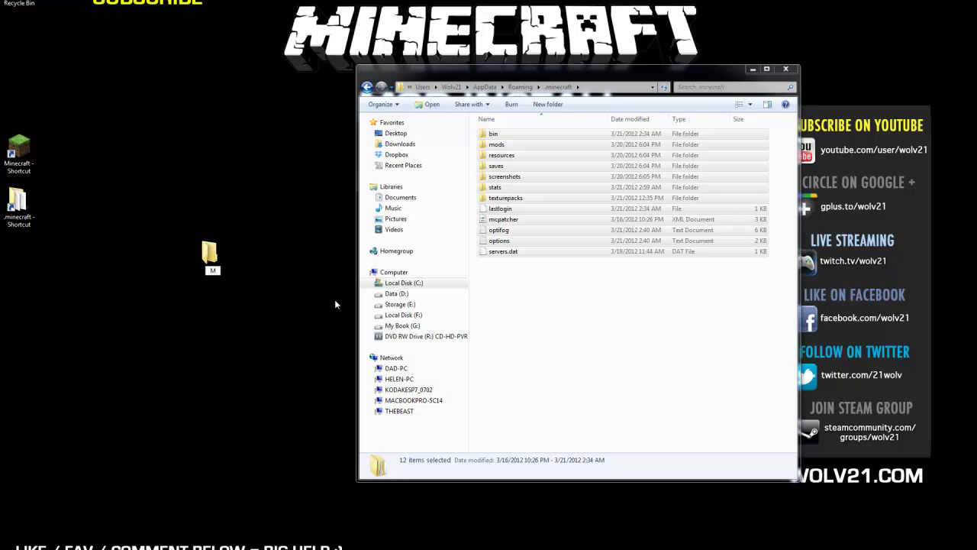
{"action": "type", "text": "C Backup"}
{"action": "key", "text": "Return"}
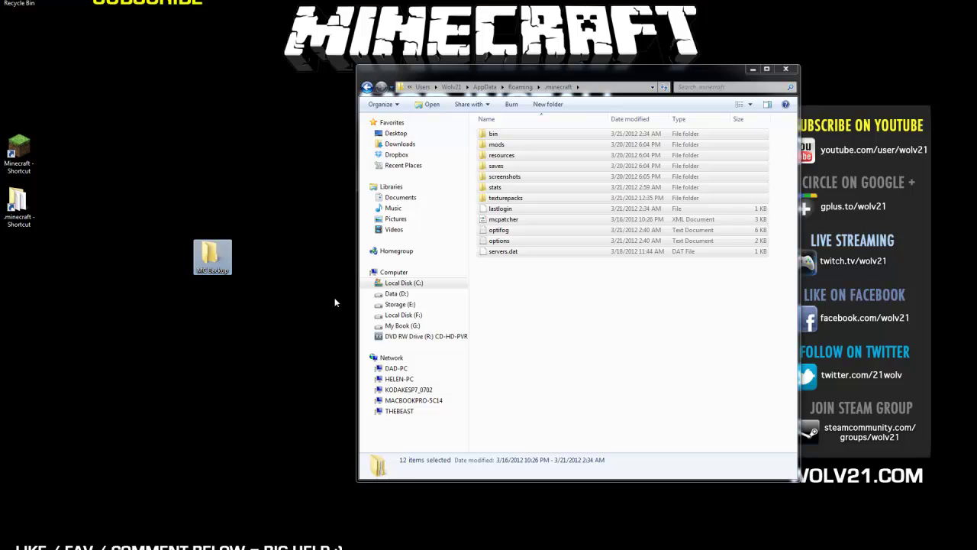
{"action": "double_click", "coordinate": [206, 256]}
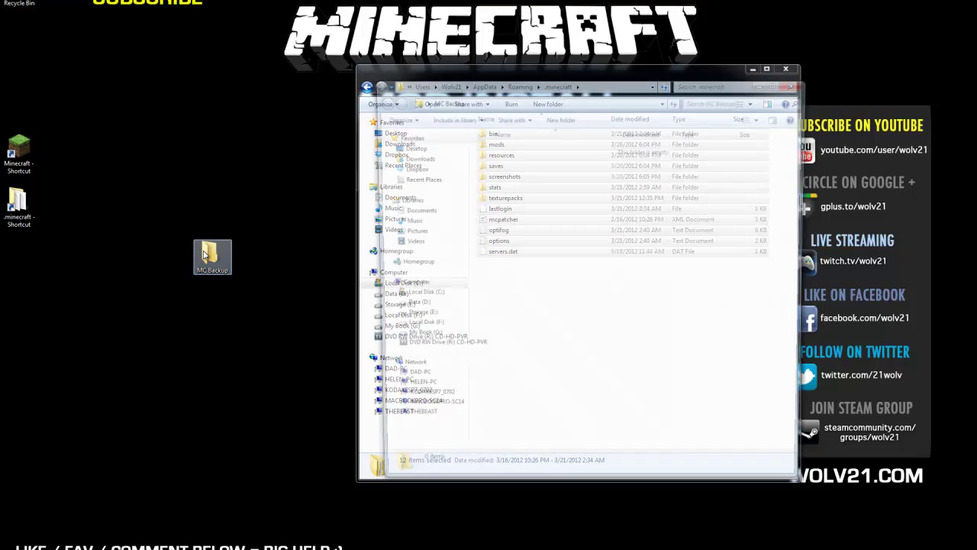
{"action": "right_click", "coordinate": [531, 209]}
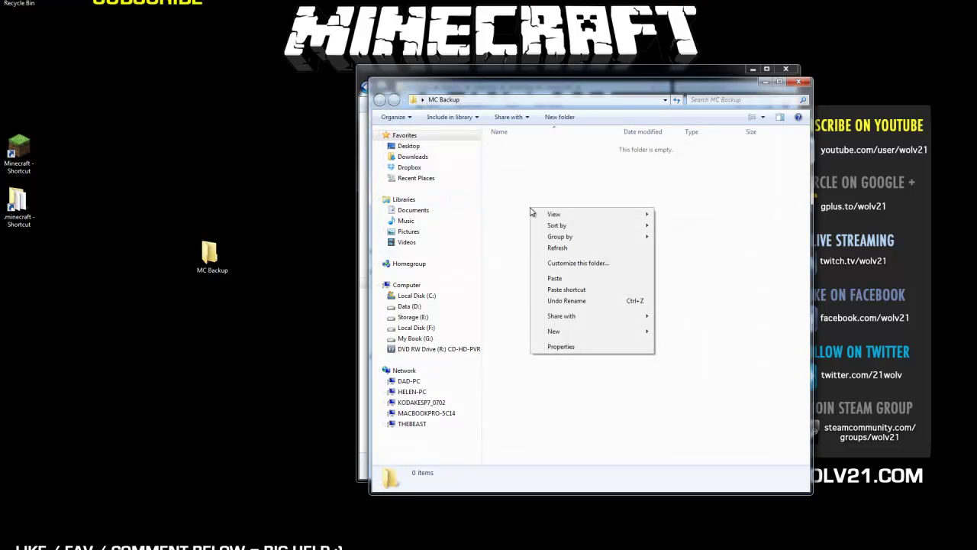
{"action": "left_click", "coordinate": [555, 278]}
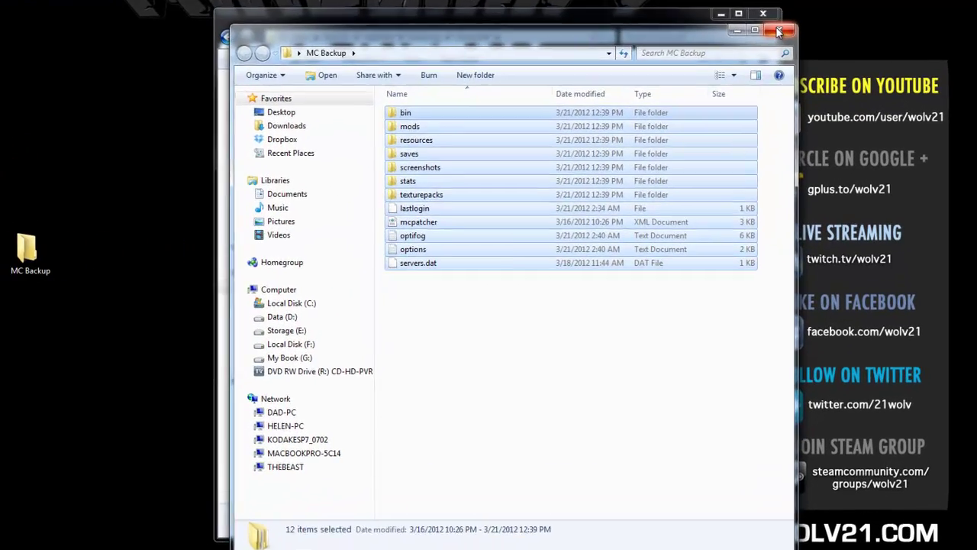
Step: Close MC Backup and permanently delete all 12 items in .minecraft
{"action": "left_click", "coordinate": [779, 30]}
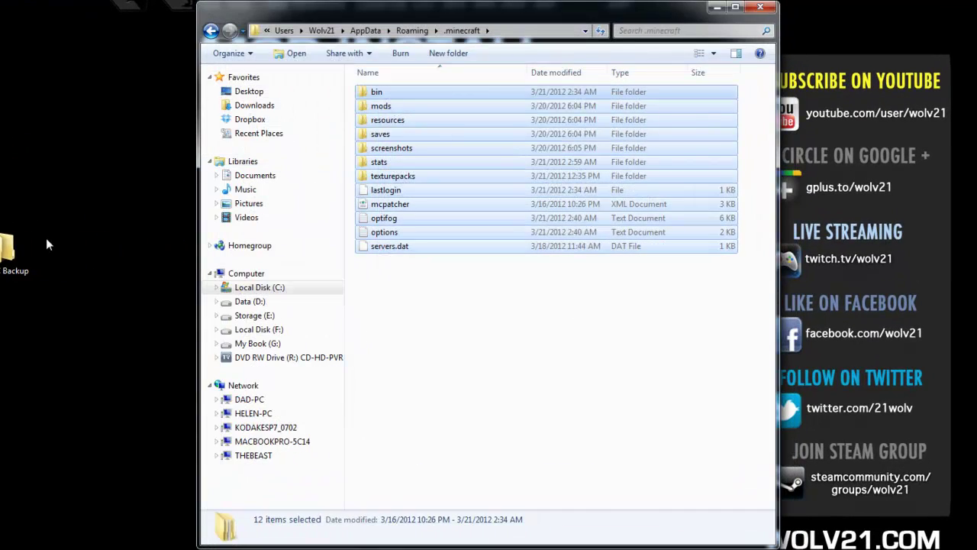
{"action": "left_click", "coordinate": [374, 299]}
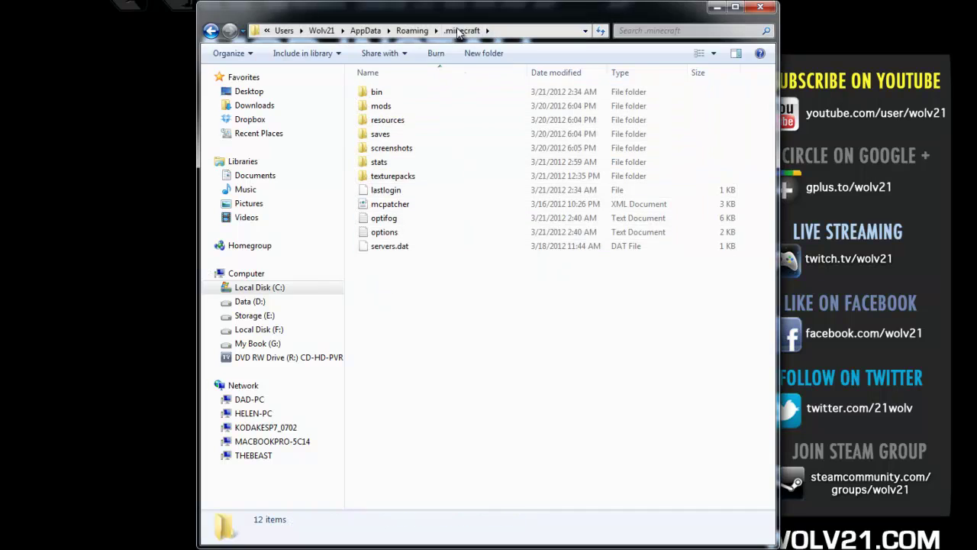
{"action": "left_click_drag", "start_coordinate": [448, 257], "coordinate": [358, 85]}
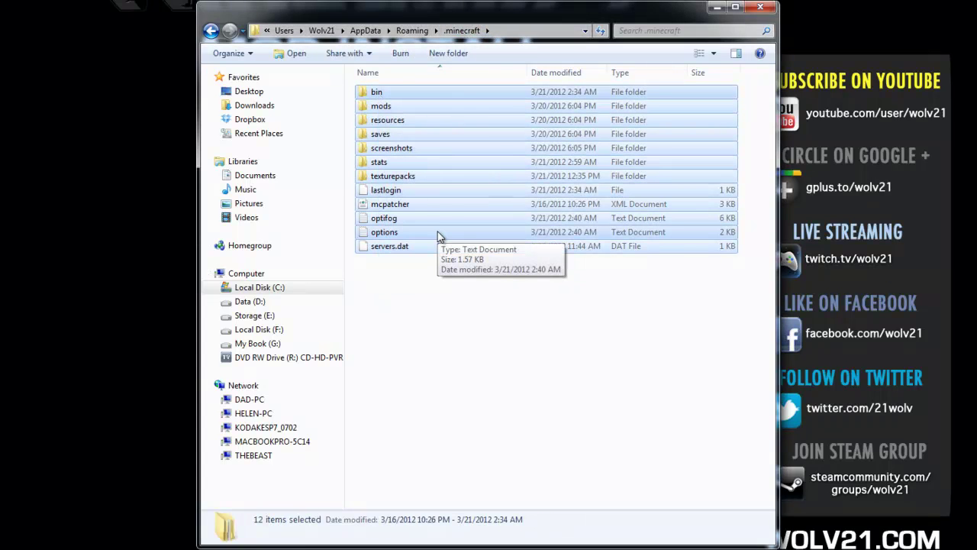
{"action": "key", "text": "shift+Delete"}
{"action": "key", "text": "Return"}
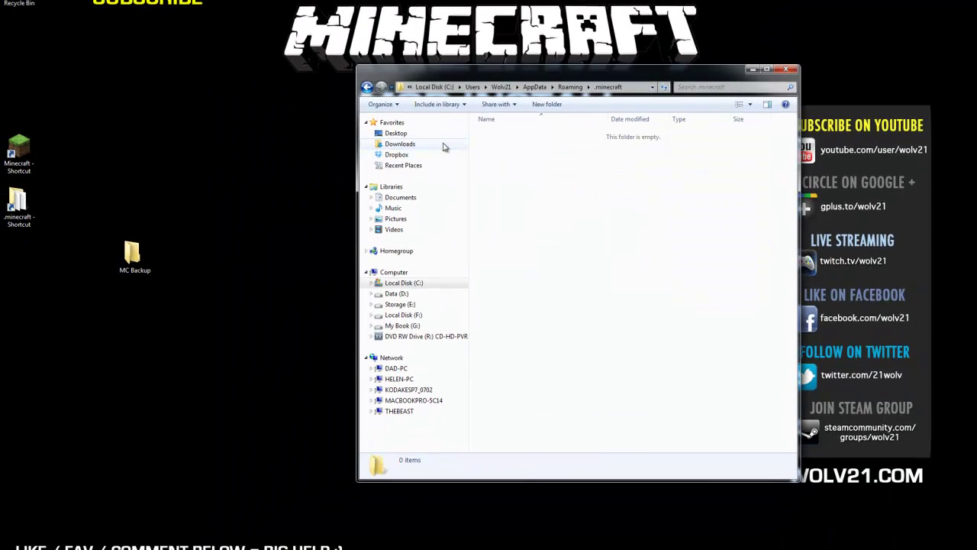
Step: Move the MC Backup folder and .minecraft window left, then launch Minecraft
{"action": "left_click_drag", "start_coordinate": [134, 258], "coordinate": [61, 259]}
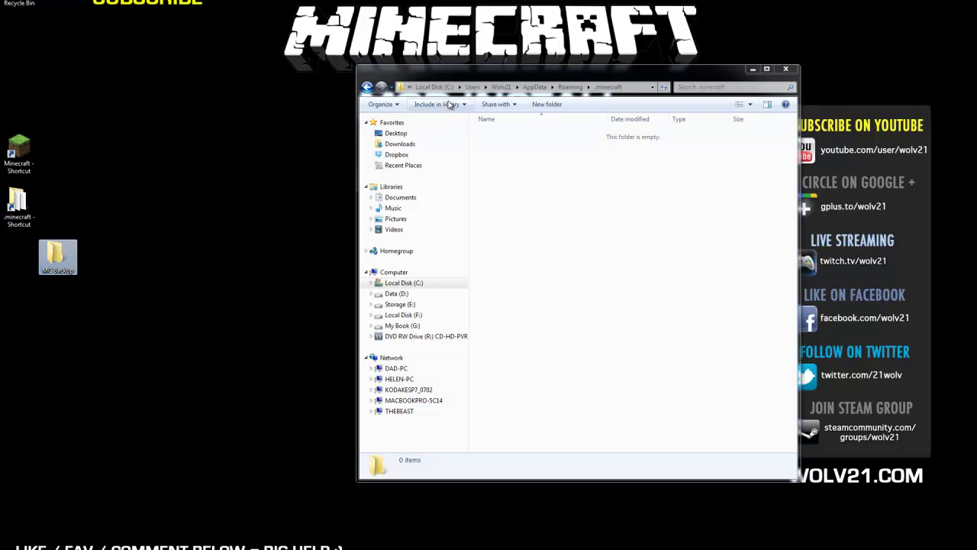
{"action": "left_click_drag", "start_coordinate": [697, 74], "coordinate": [467, 58]}
{"action": "left_click_drag", "start_coordinate": [574, 98], "coordinate": [532, 91]}
{"action": "double_click", "coordinate": [17, 140]}
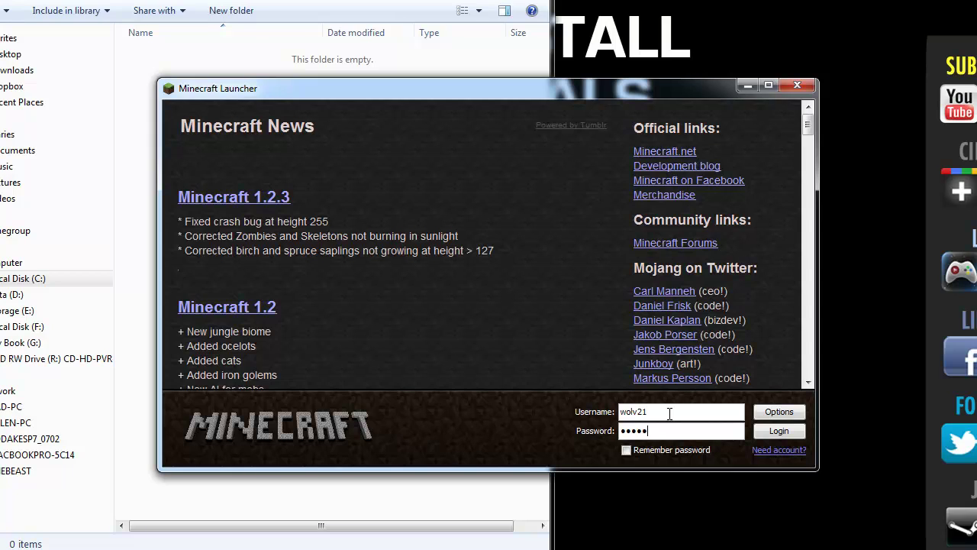
Step: Log in with Remember password ticked, let Minecraft update, then quit the game
{"action": "left_click", "coordinate": [666, 452]}
{"action": "left_click", "coordinate": [790, 434]}
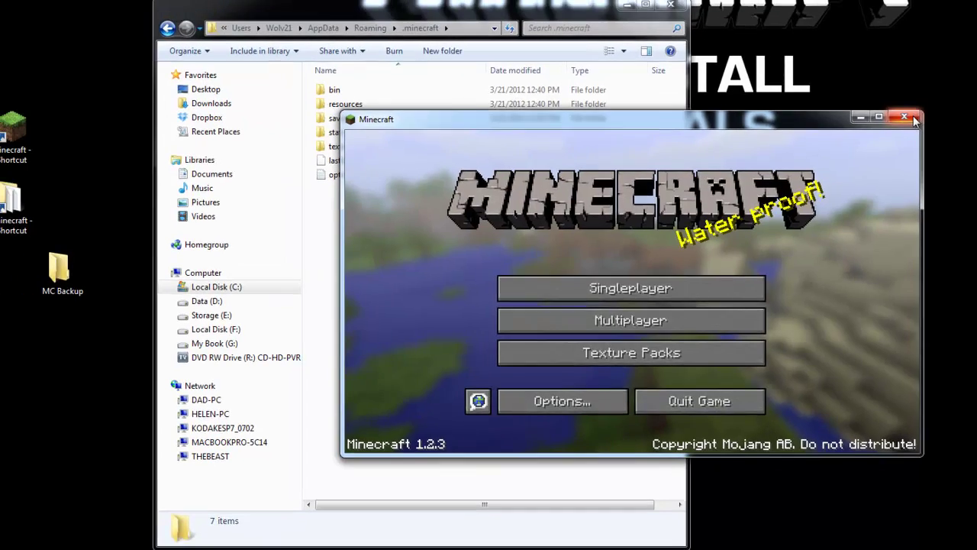
{"action": "left_click", "coordinate": [904, 117]}
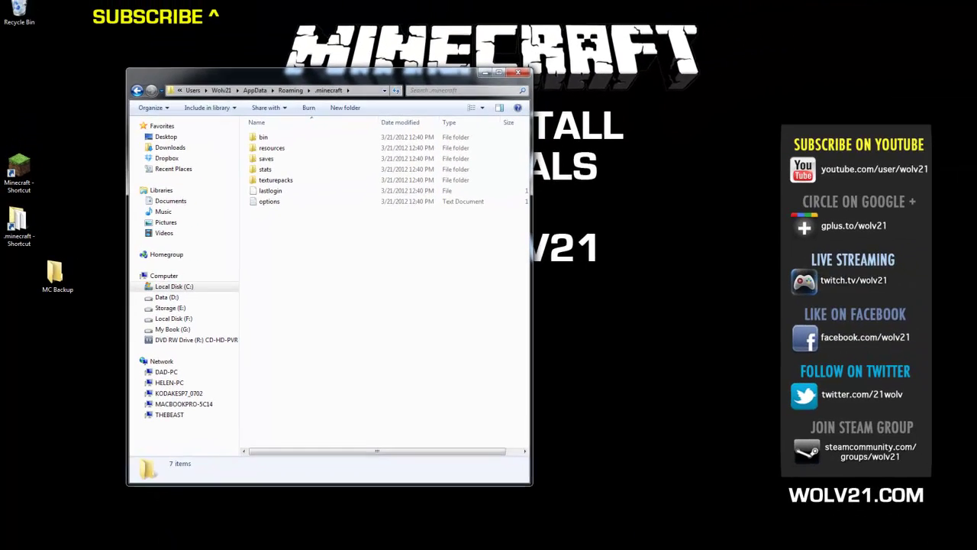
Step: Switch to the browser showing the Sonic Ether's shaders forum thread and reposition it
{"action": "key", "text": "alt+Tab"}
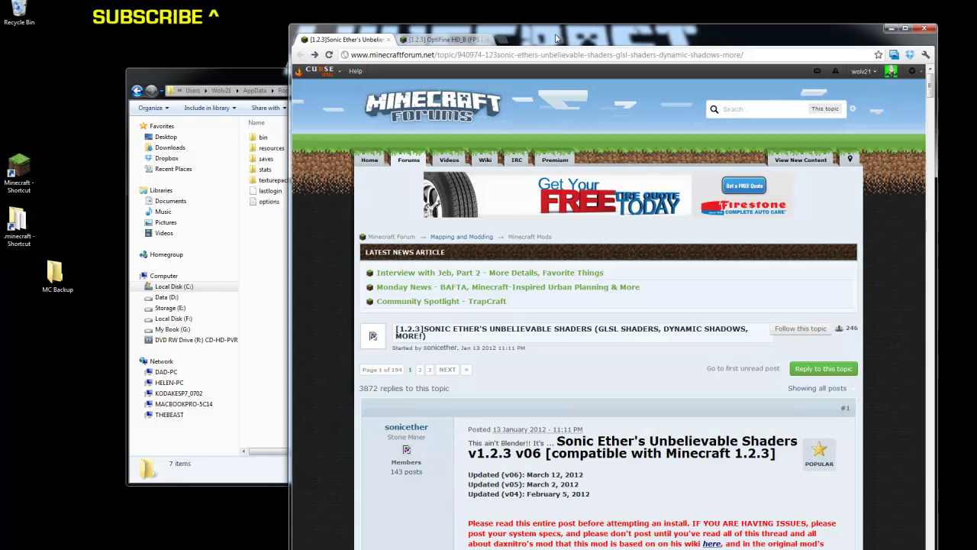
{"action": "left_click_drag", "start_coordinate": [556, 38], "coordinate": [510, 16]}
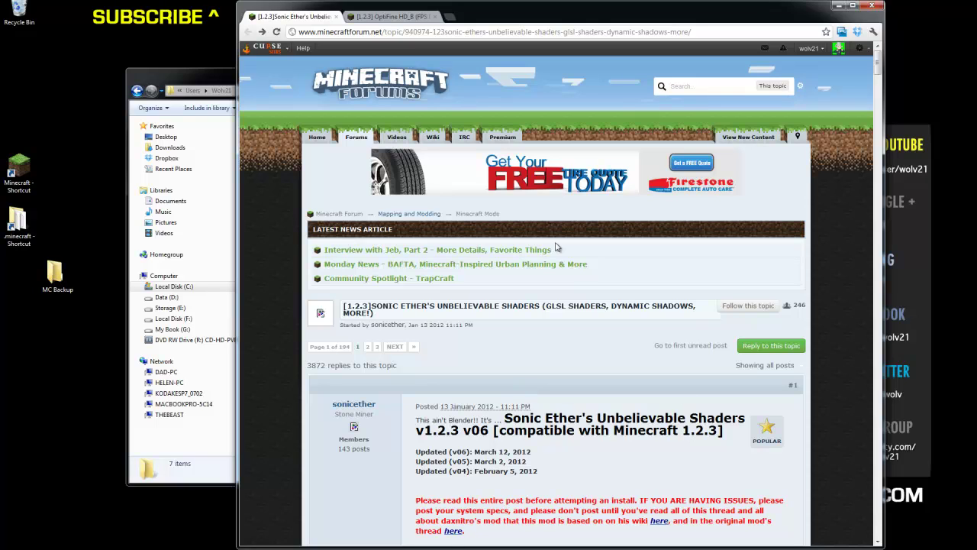
{"action": "left_click", "coordinate": [390, 16]}
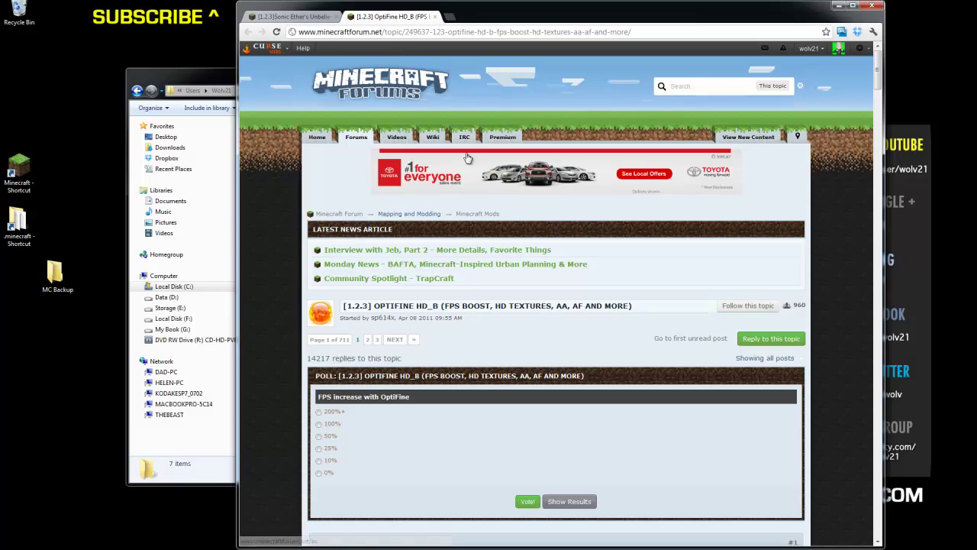
{"action": "scroll", "coordinate": [417, 185], "scroll_direction": "down", "scroll_amount": 5}
{"action": "scroll", "coordinate": [417, 185], "scroll_direction": "down", "scroll_amount": 2}
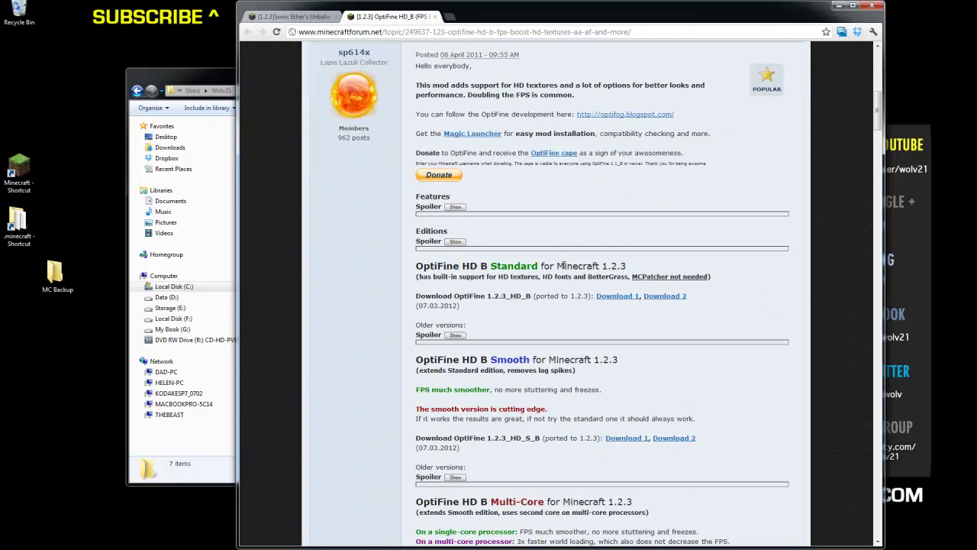
{"action": "scroll", "coordinate": [533, 335], "scroll_direction": "down", "scroll_amount": 1}
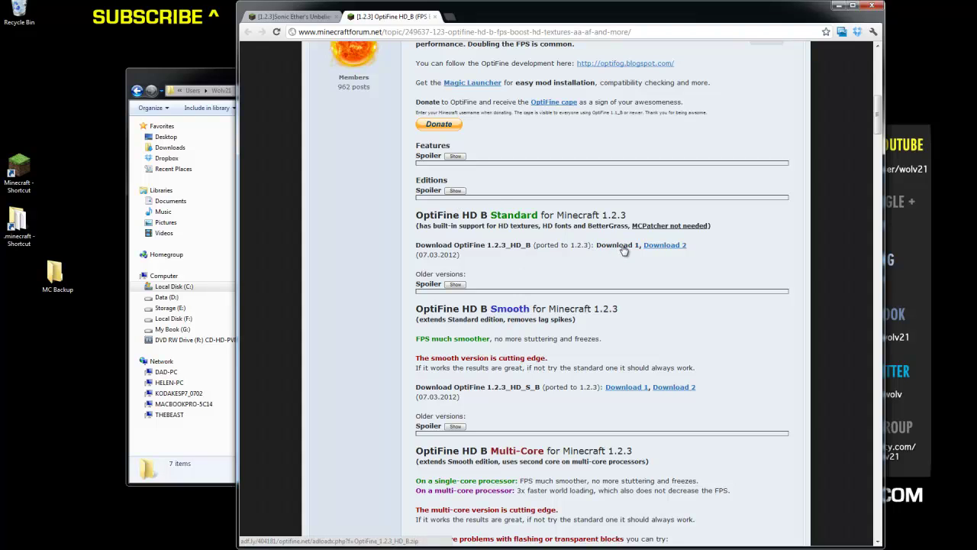
{"action": "scroll", "coordinate": [567, 257], "scroll_direction": "up", "scroll_amount": 3}
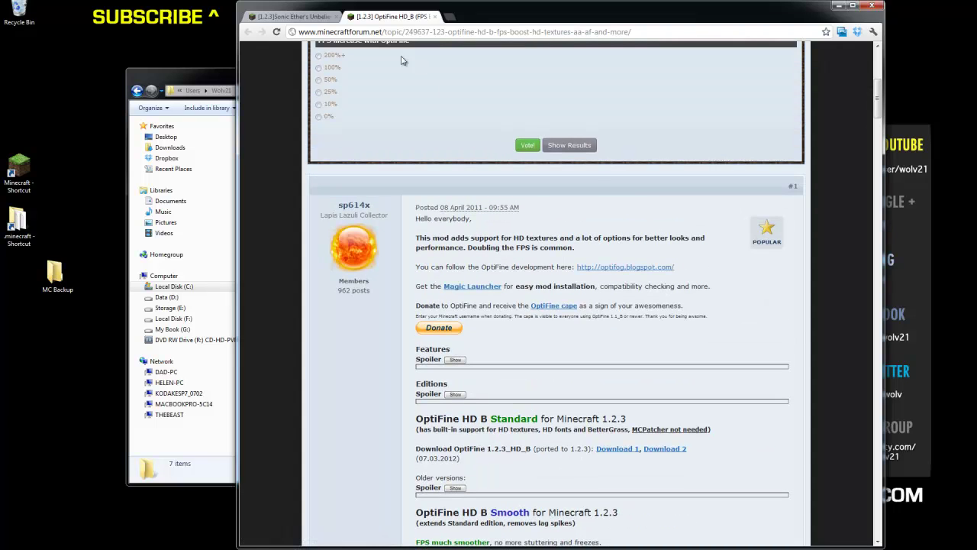
{"action": "left_click", "coordinate": [291, 14]}
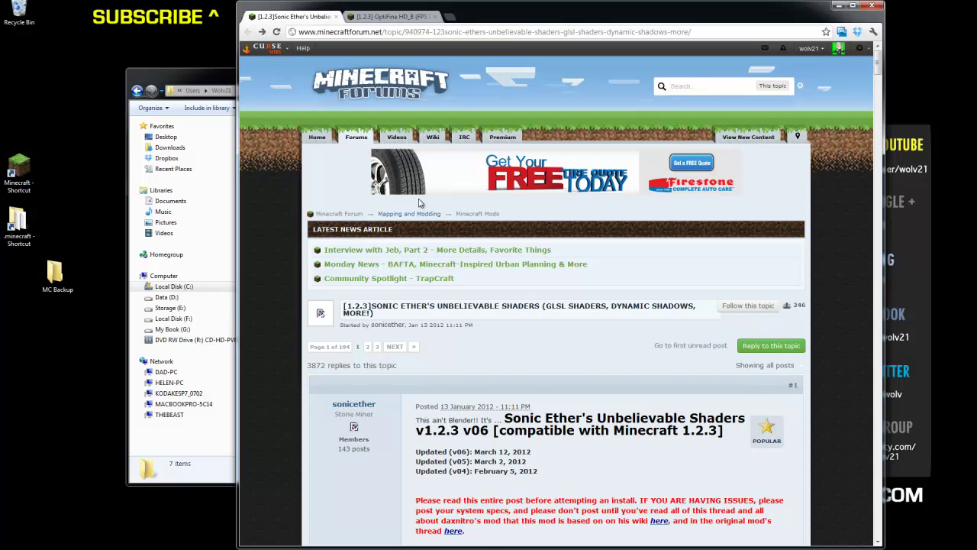
Step: Scroll to the installation steps and drag the shaders file and OptiFine zip to the desktop
{"action": "scroll", "coordinate": [418, 202], "scroll_direction": "down", "scroll_amount": 4}
{"action": "scroll", "coordinate": [512, 244], "scroll_direction": "down", "scroll_amount": 12}
{"action": "scroll", "coordinate": [511, 245], "scroll_direction": "down", "scroll_amount": 15}
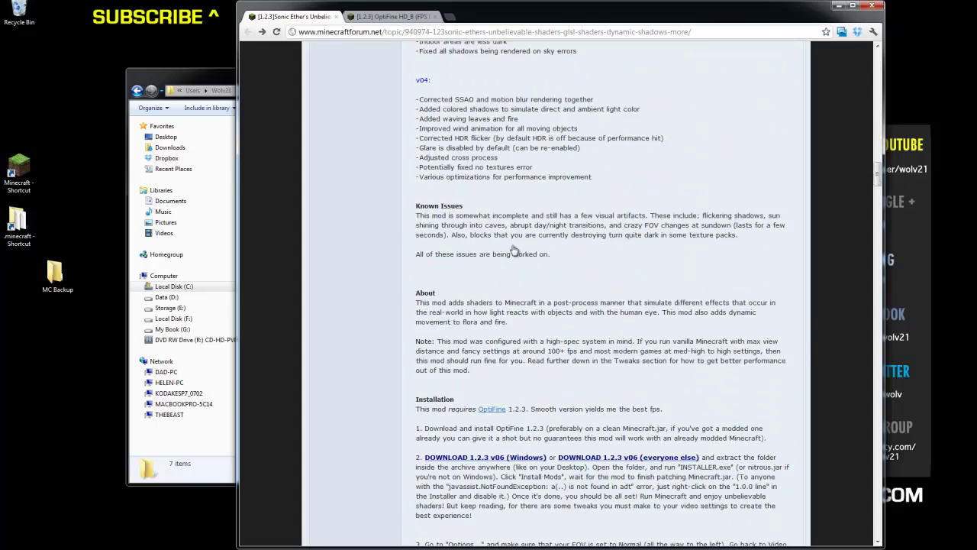
{"action": "scroll", "coordinate": [511, 244], "scroll_direction": "down", "scroll_amount": 2}
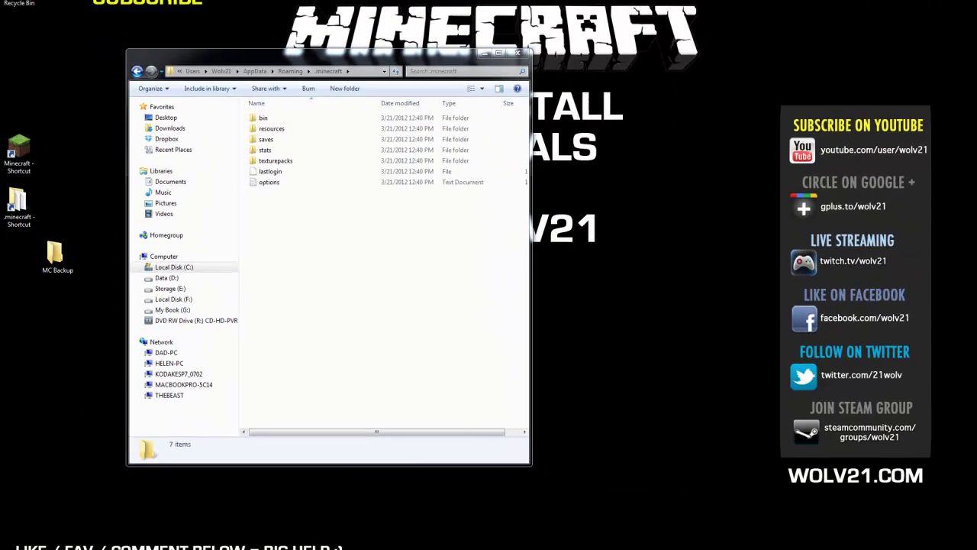
{"action": "left_click_drag", "start_coordinate": [687, 316], "coordinate": [713, 255]}
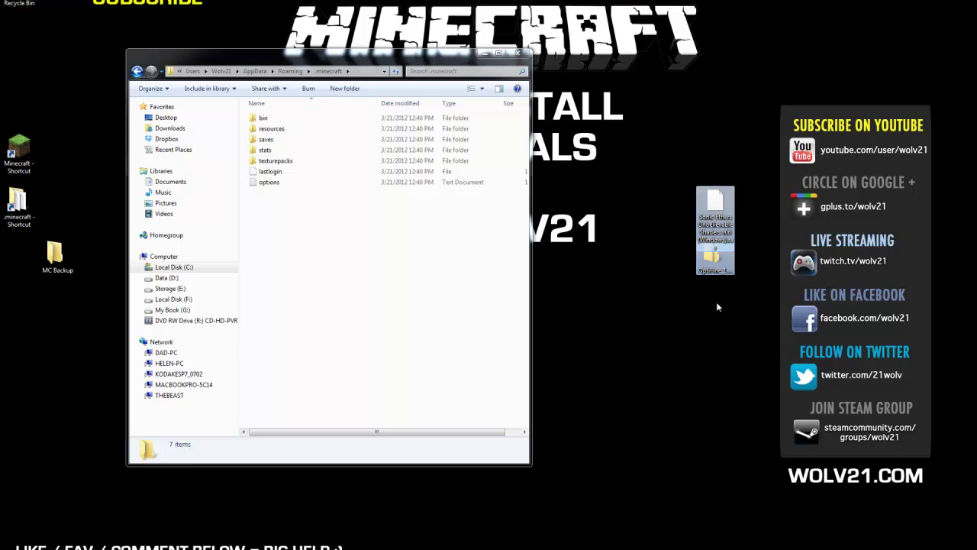
{"action": "left_click", "coordinate": [715, 214]}
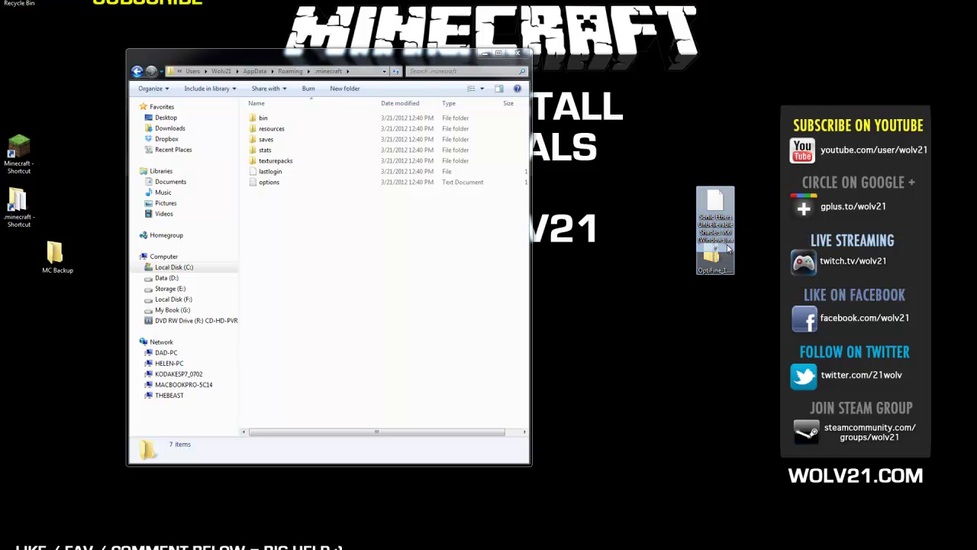
{"action": "left_click", "coordinate": [650, 306]}
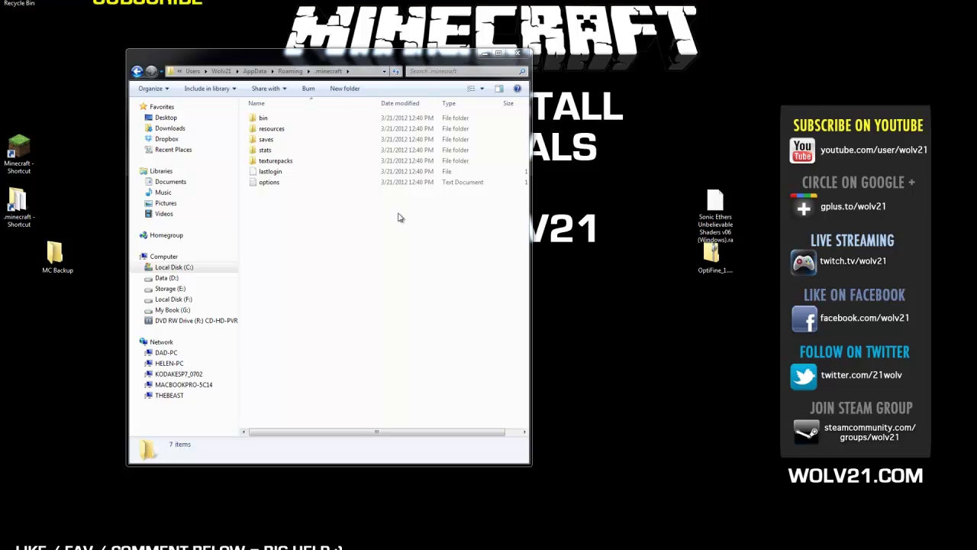
{"action": "left_click_drag", "start_coordinate": [333, 52], "coordinate": [313, 54]}
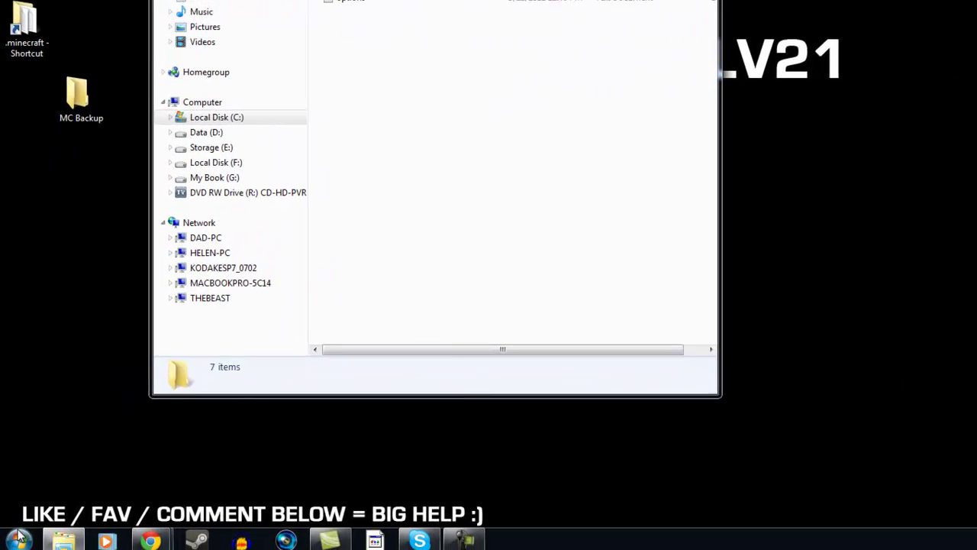
{"action": "left_click", "coordinate": [21, 534]}
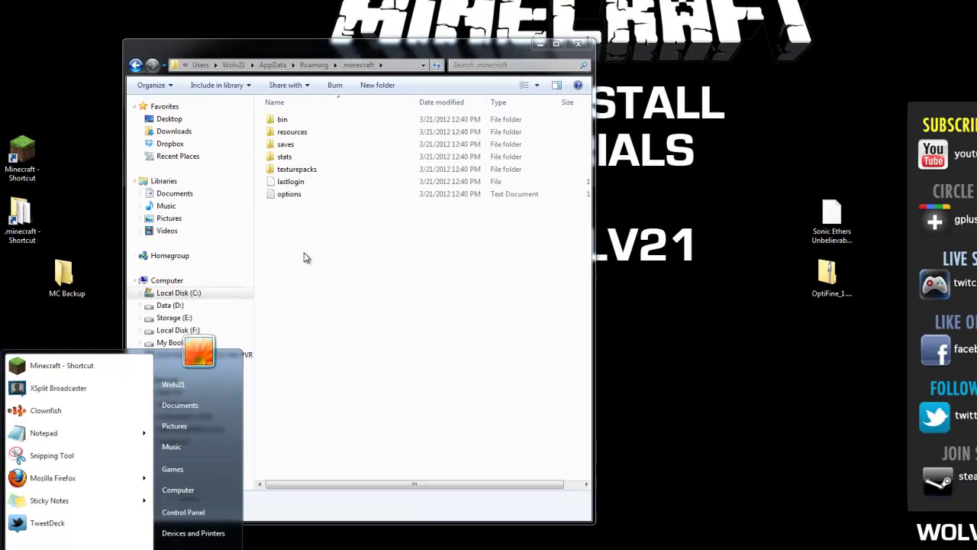
{"action": "left_click", "coordinate": [303, 257]}
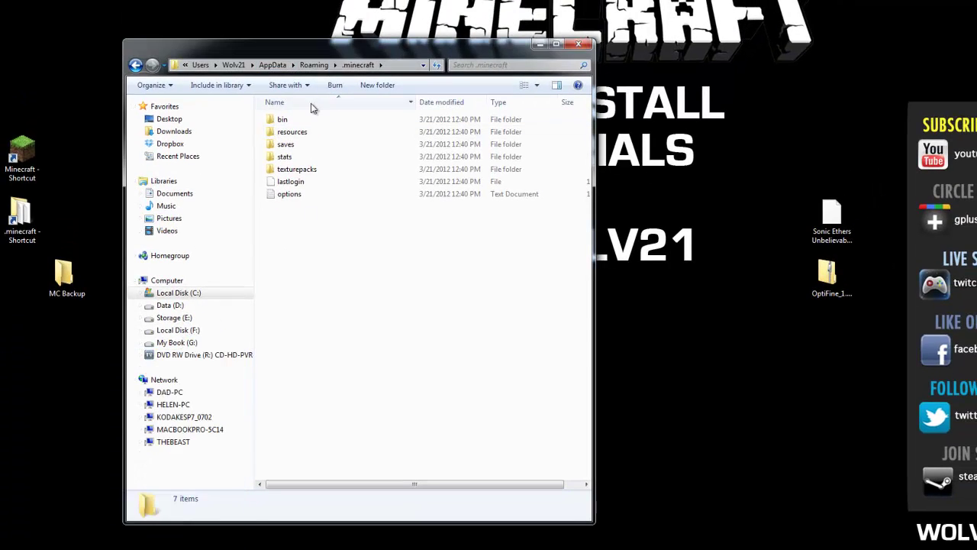
Step: Open bin/minecraft.jar in 7-Zip and delete its META-INF folder
{"action": "double_click", "coordinate": [272, 124]}
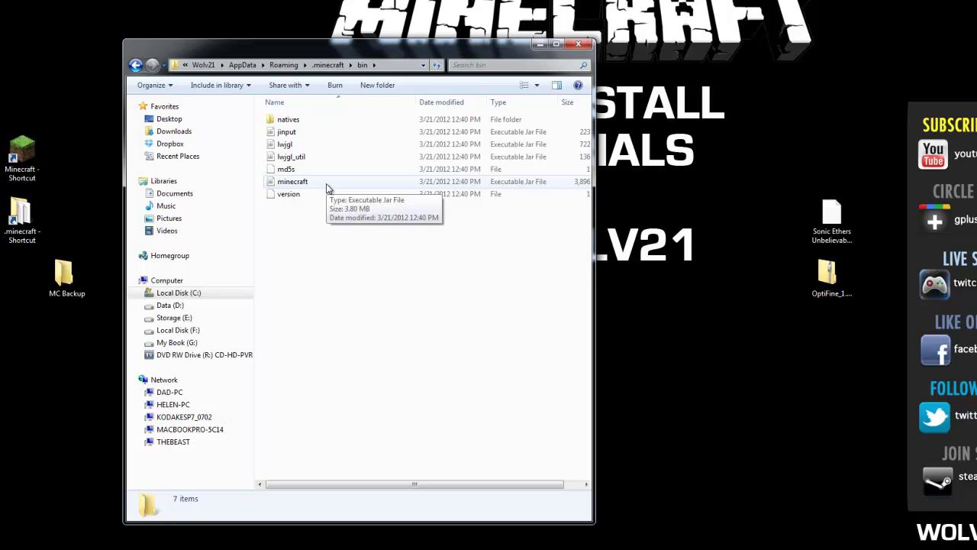
{"action": "right_click", "coordinate": [281, 187]}
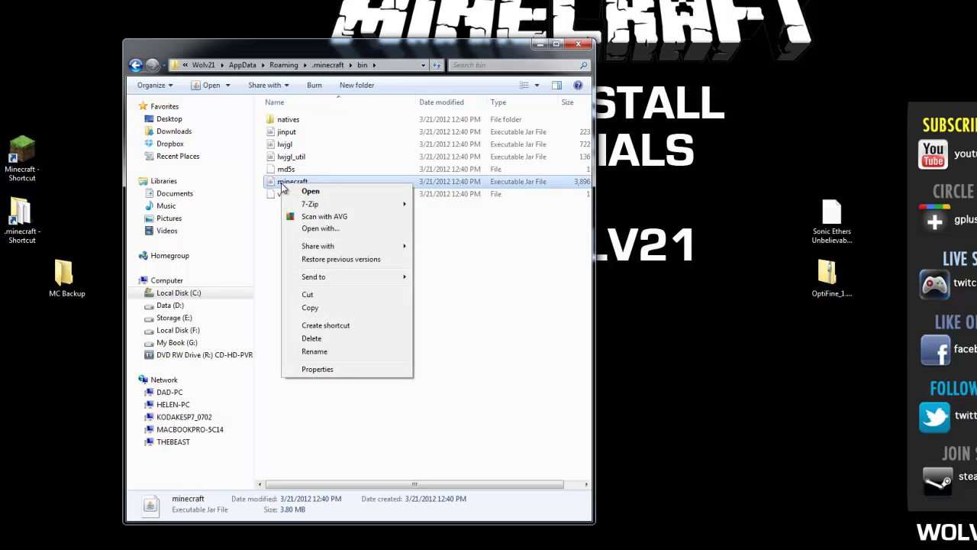
{"action": "mouse_move", "coordinate": [309, 204]}
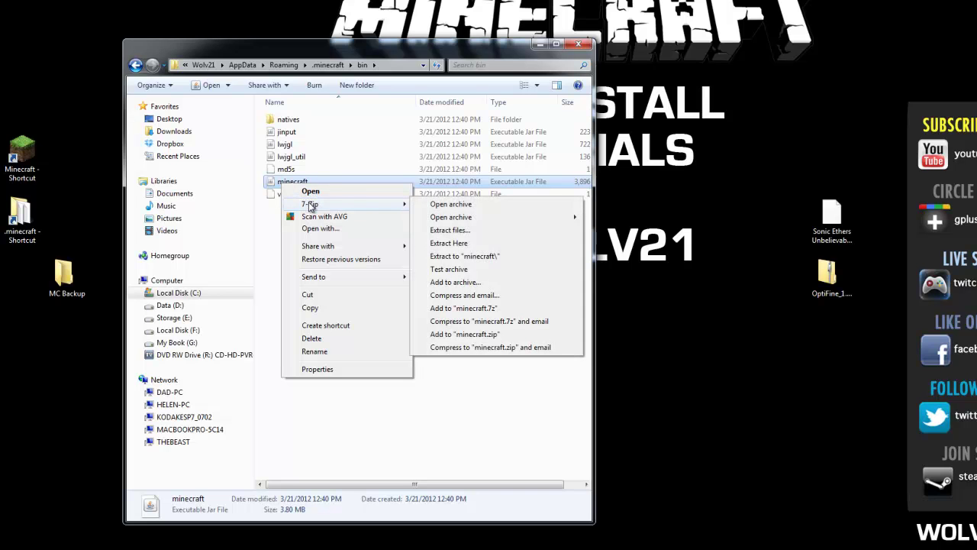
{"action": "left_click", "coordinate": [435, 205]}
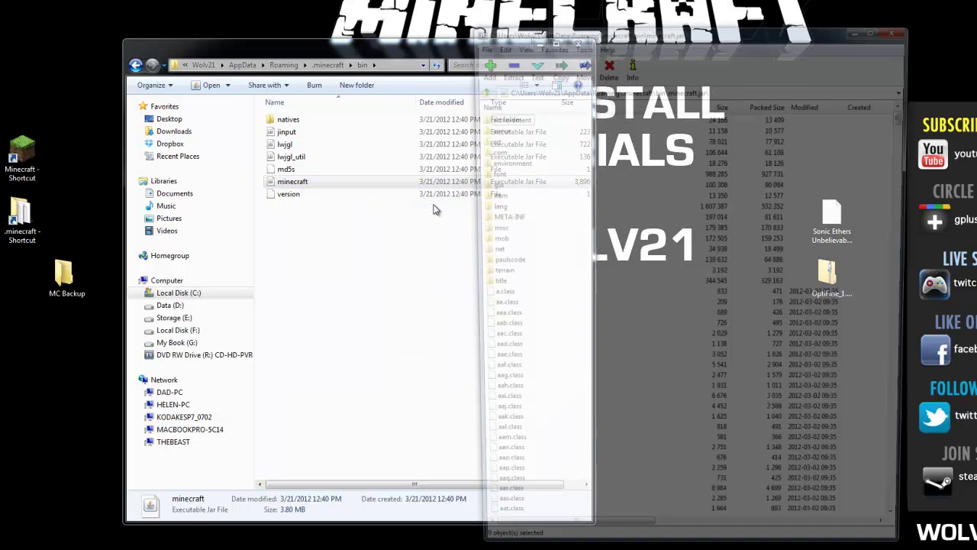
{"action": "left_click_drag", "start_coordinate": [803, 34], "coordinate": [518, 14]}
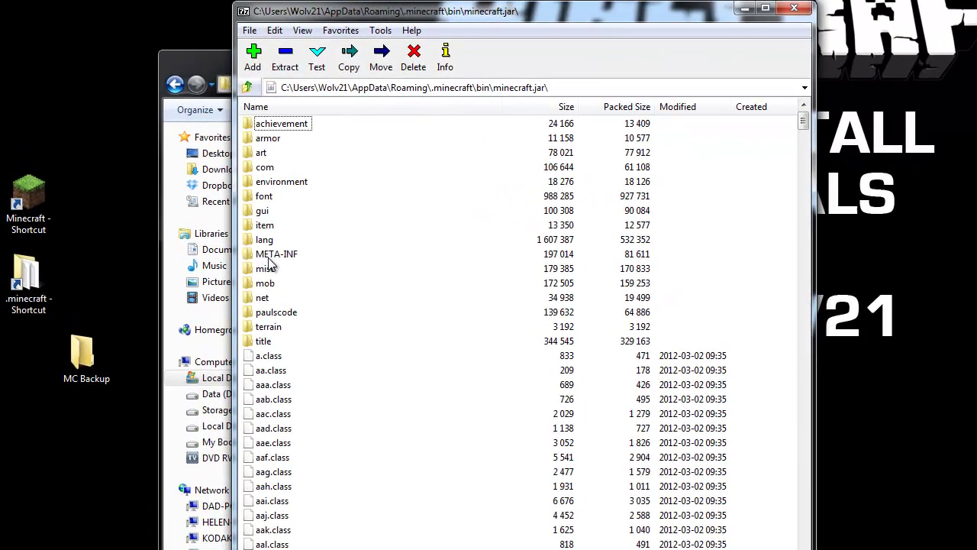
{"action": "left_click", "coordinate": [214, 198]}
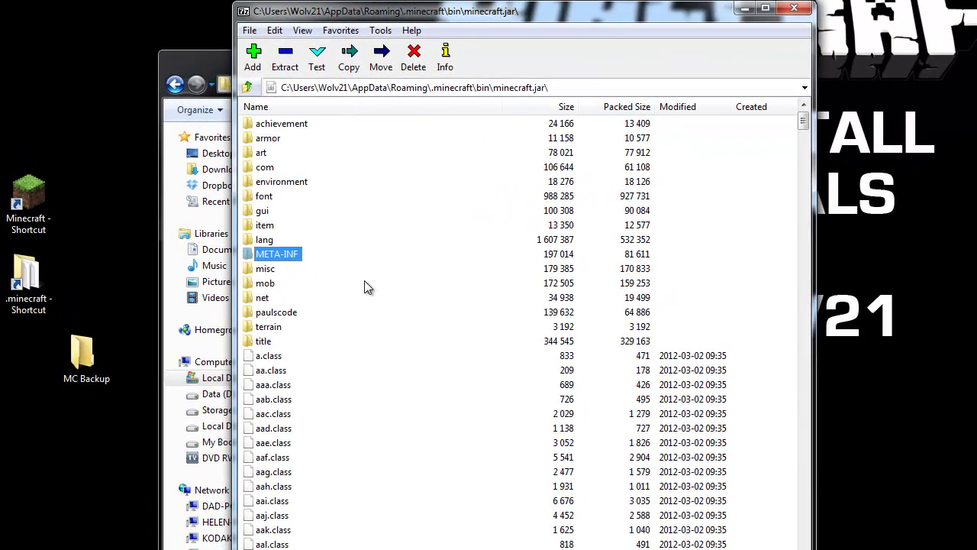
{"action": "key", "text": "Delete"}
{"action": "key", "text": "Return"}
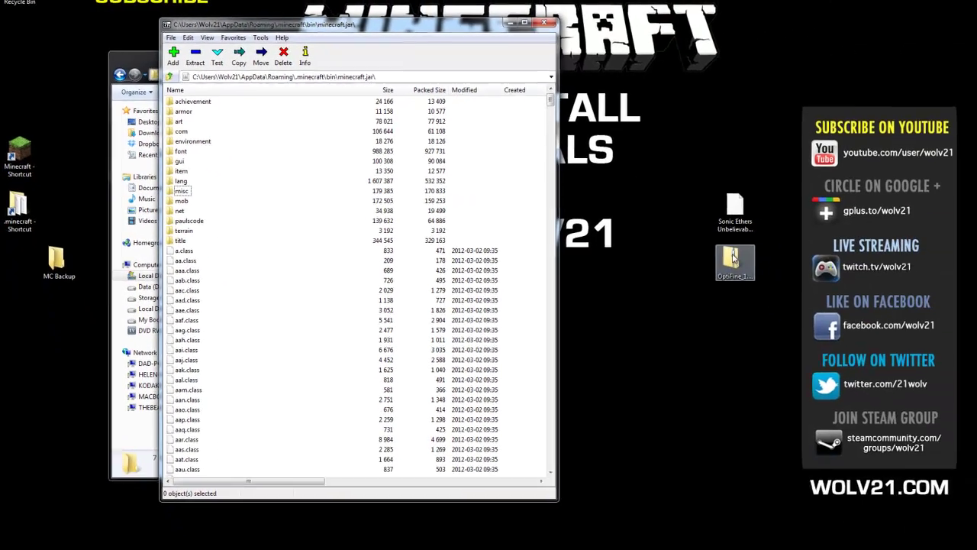
Step: Open OptiFine_1.2.3_HD_B.zip in 7-Zip and copy all 38 files into minecraft.jar
{"action": "right_click", "coordinate": [713, 252]}
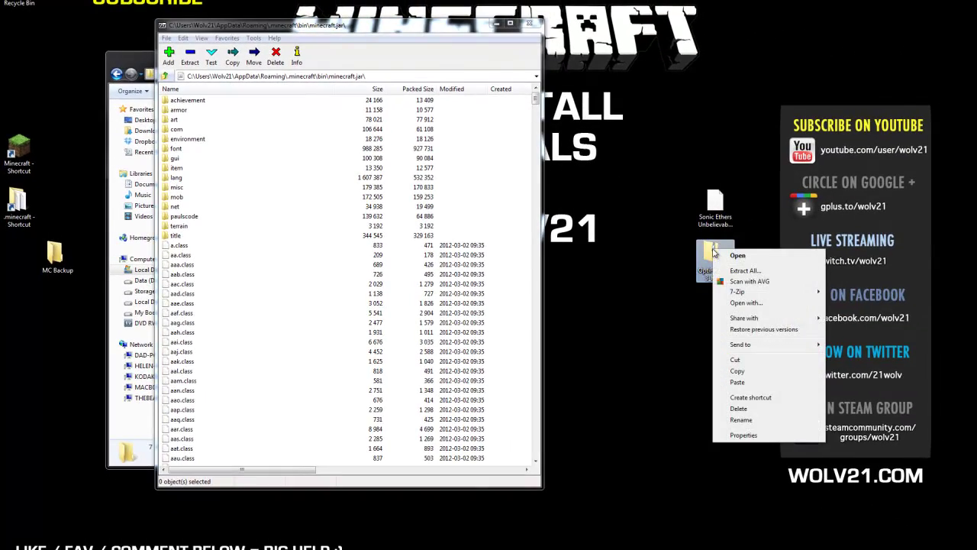
{"action": "mouse_move", "coordinate": [725, 293]}
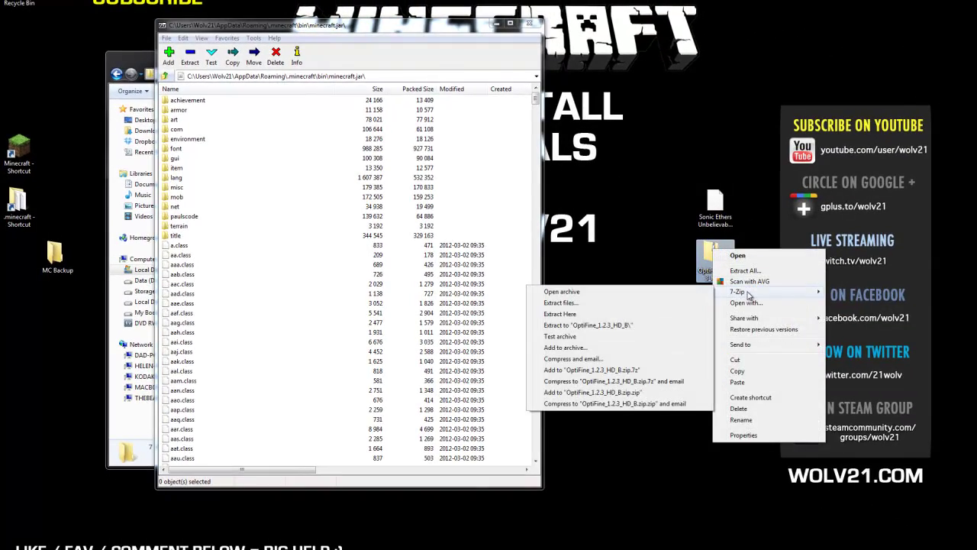
{"action": "left_click", "coordinate": [690, 292]}
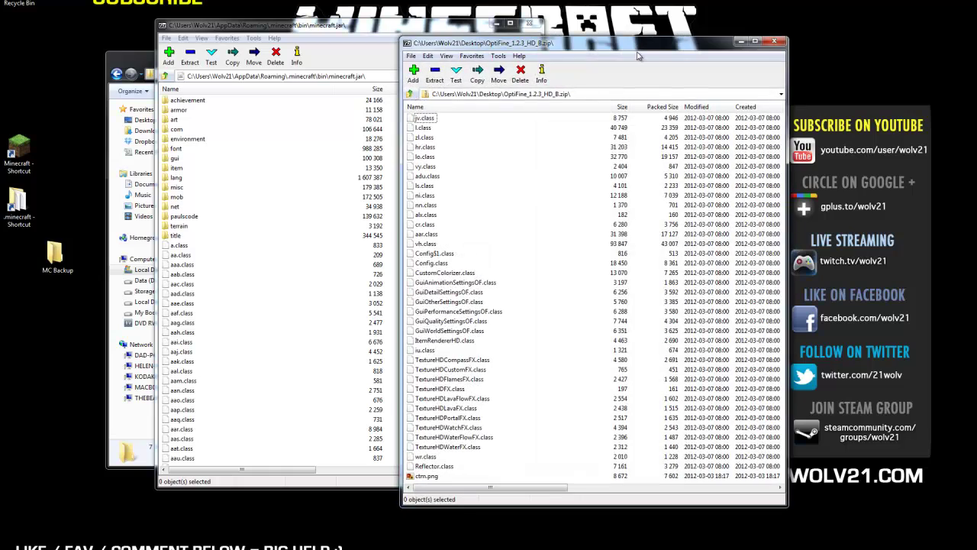
{"action": "left_click_drag", "start_coordinate": [600, 54], "coordinate": [750, 31]}
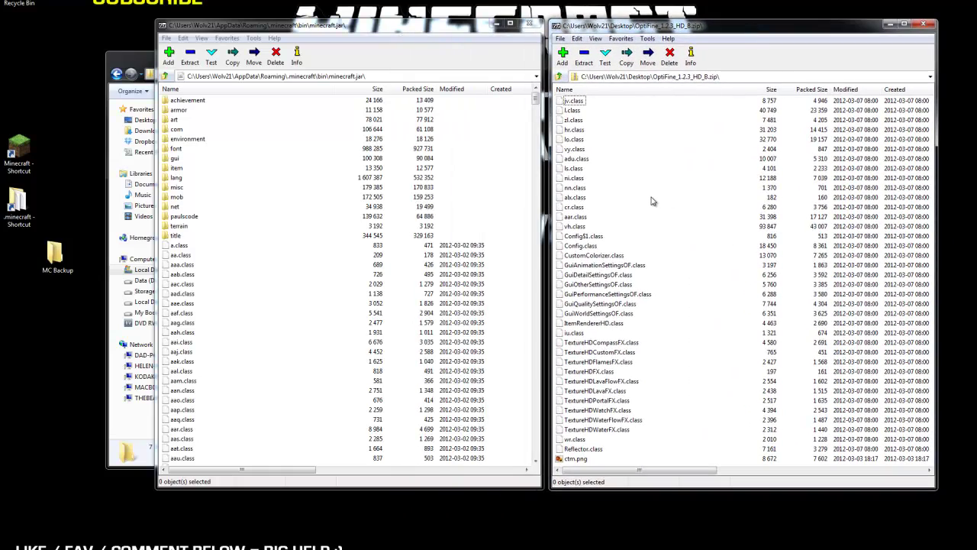
{"action": "key", "text": "ctrl+a"}
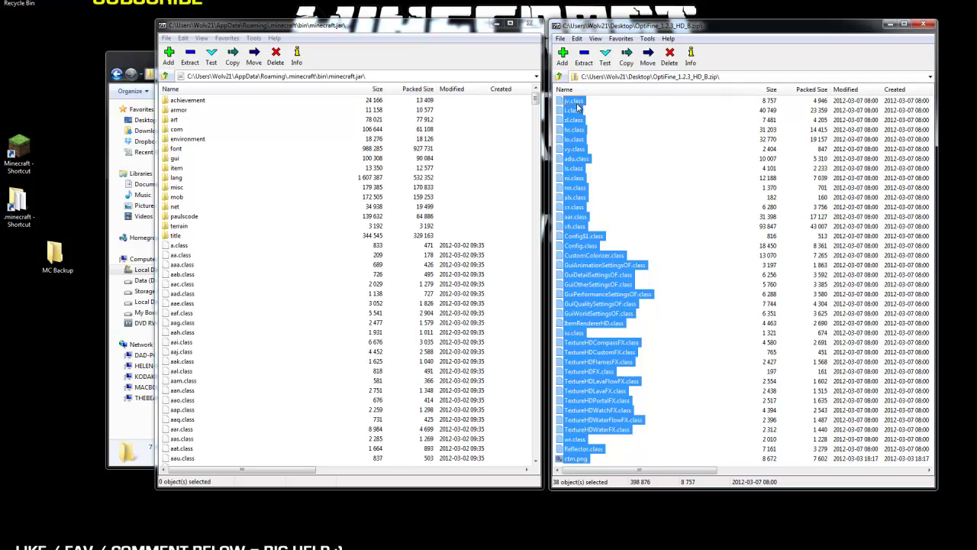
{"action": "left_click_drag", "start_coordinate": [578, 100], "coordinate": [213, 300]}
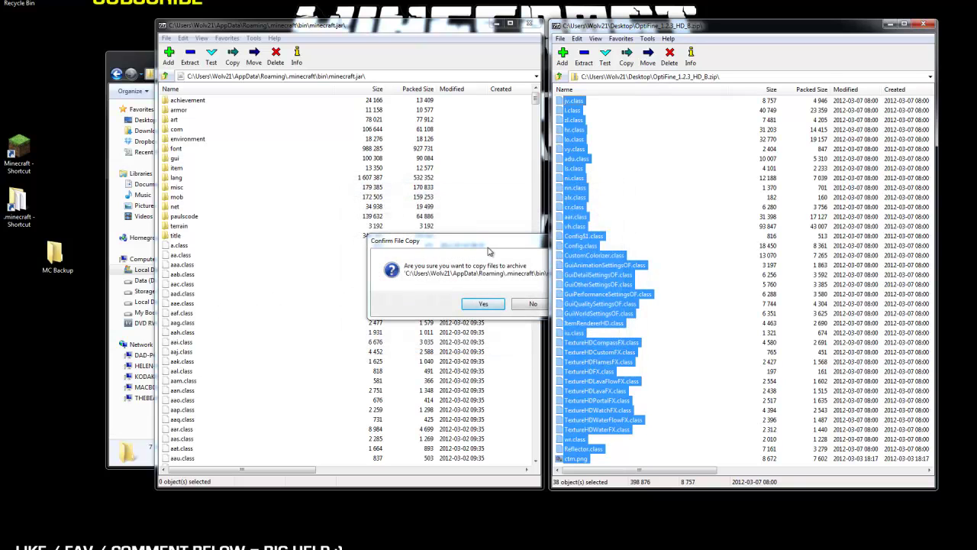
{"action": "left_click", "coordinate": [482, 304]}
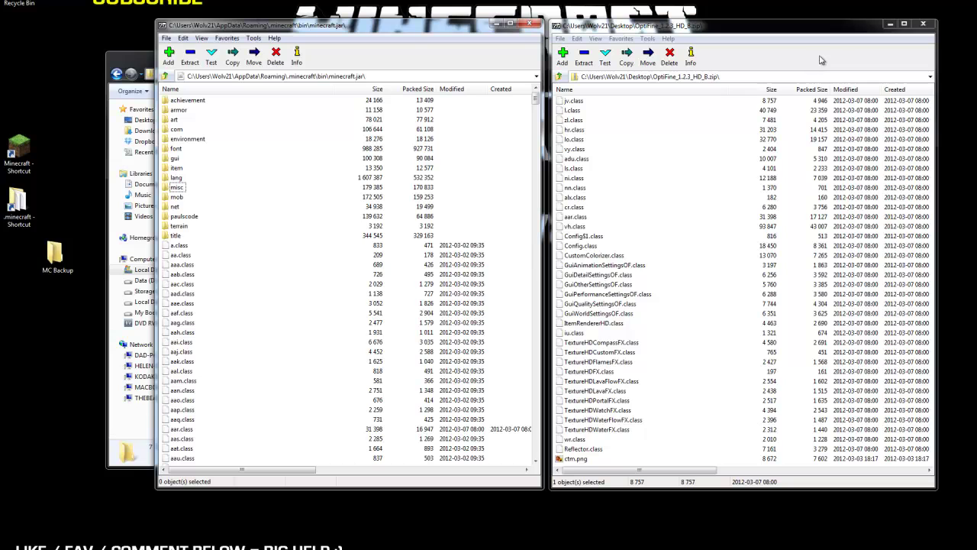
Step: Close the OptiFine and minecraft.jar archives and the bin folder window
{"action": "left_click", "coordinate": [925, 24]}
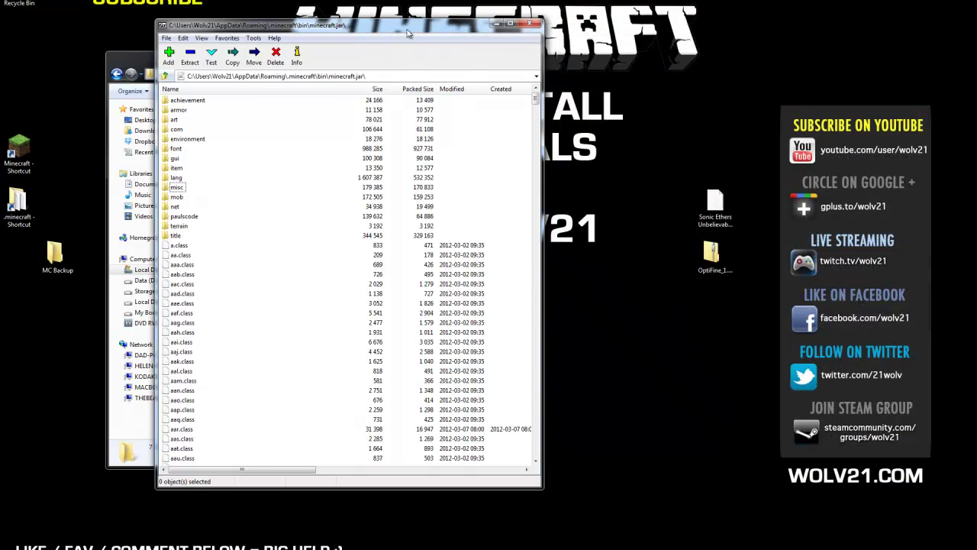
{"action": "left_click", "coordinate": [533, 25]}
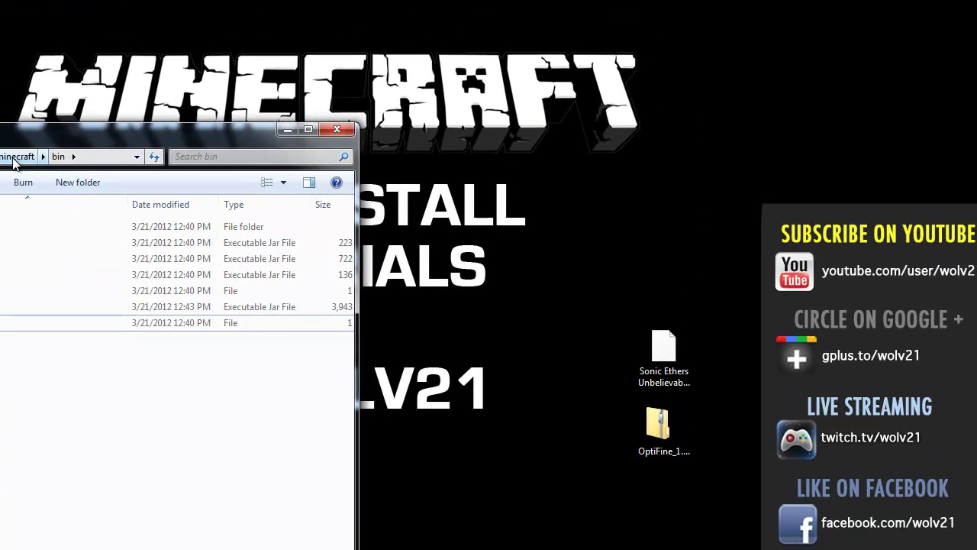
{"action": "left_click", "coordinate": [336, 129]}
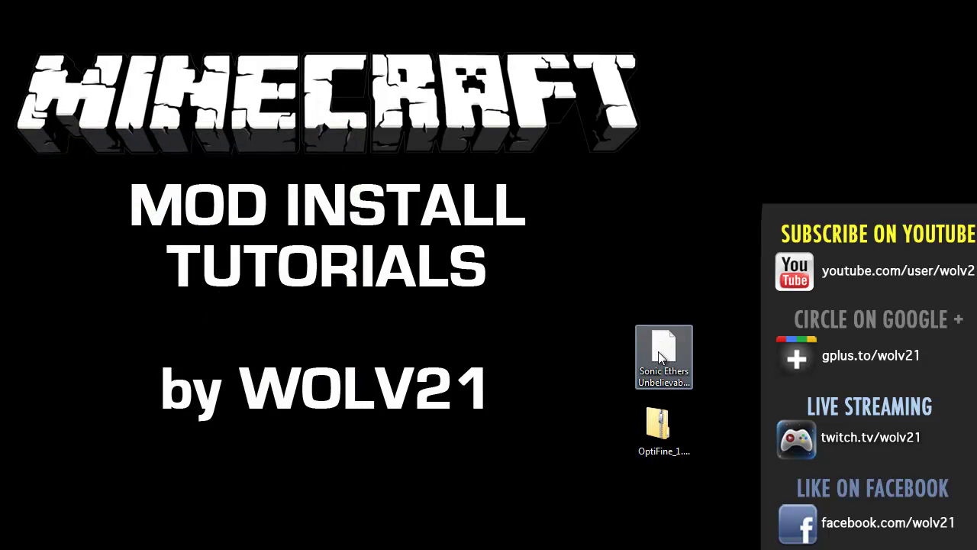
Step: Extract the 'Sonic Ether's Unbelievable Shaders v06 (Windows)' folder from its archive to the Desktop
{"action": "right_click", "coordinate": [661, 357]}
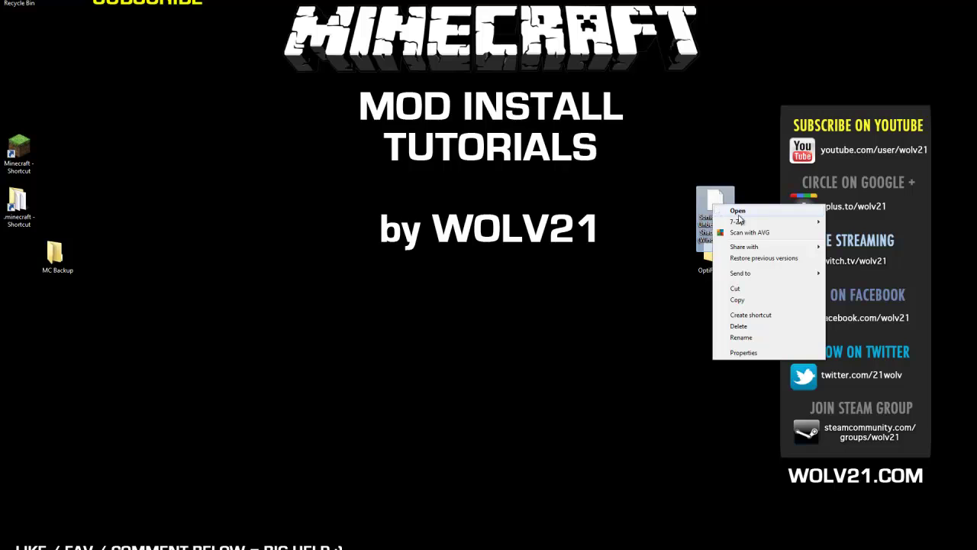
{"action": "mouse_move", "coordinate": [739, 221]}
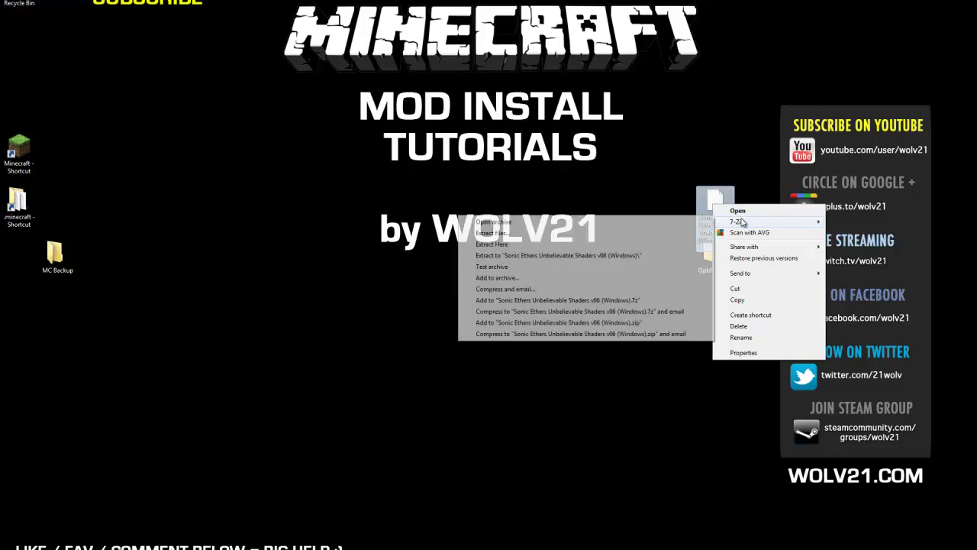
{"action": "left_click", "coordinate": [677, 222]}
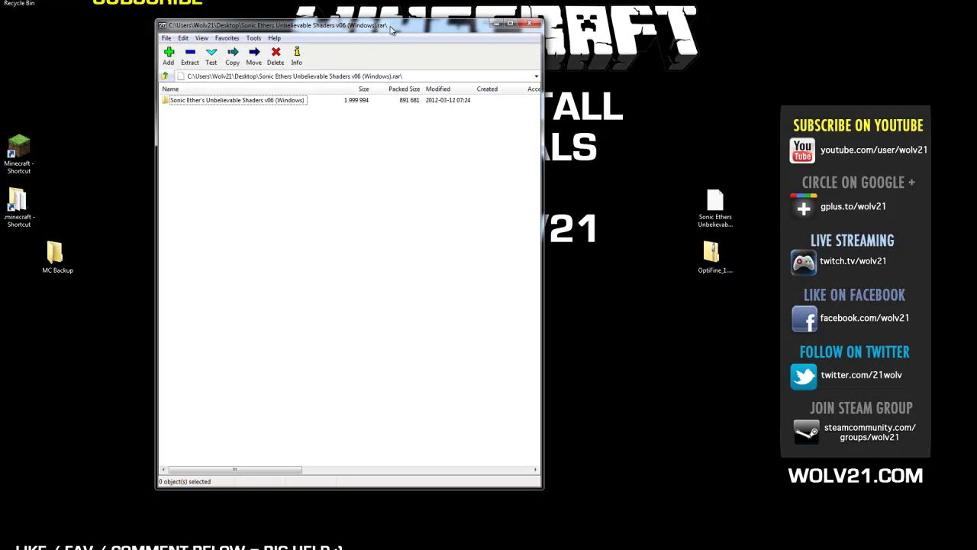
{"action": "left_click", "coordinate": [217, 103]}
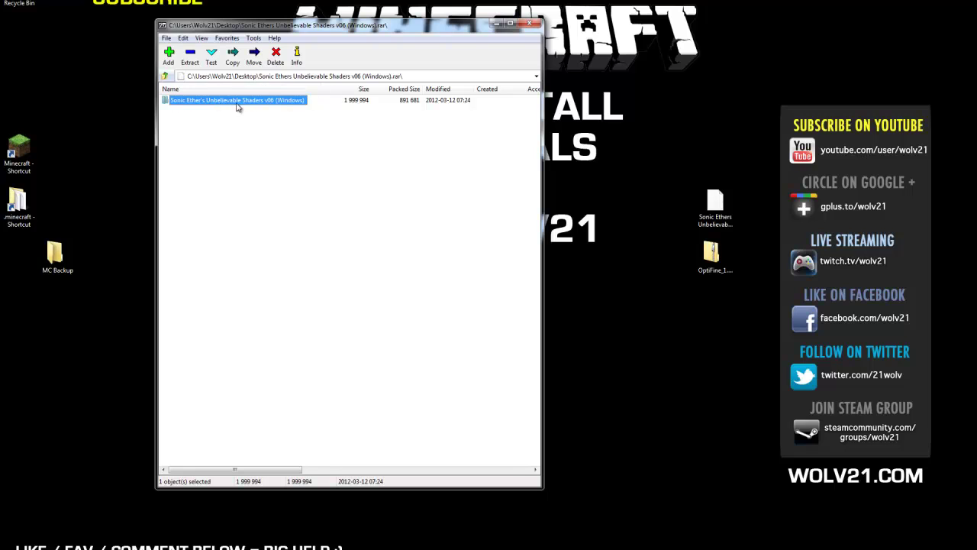
{"action": "left_click", "coordinate": [189, 56]}
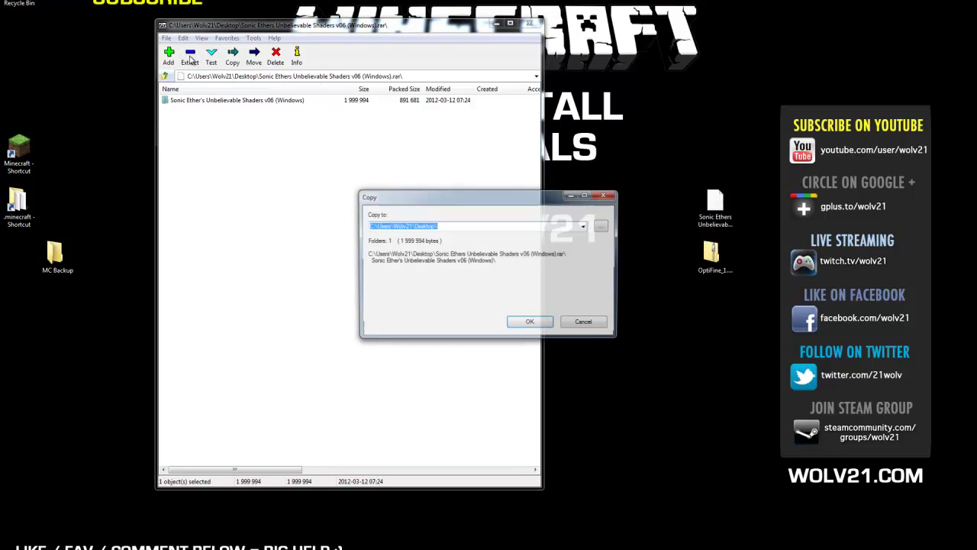
{"action": "left_click", "coordinate": [507, 322]}
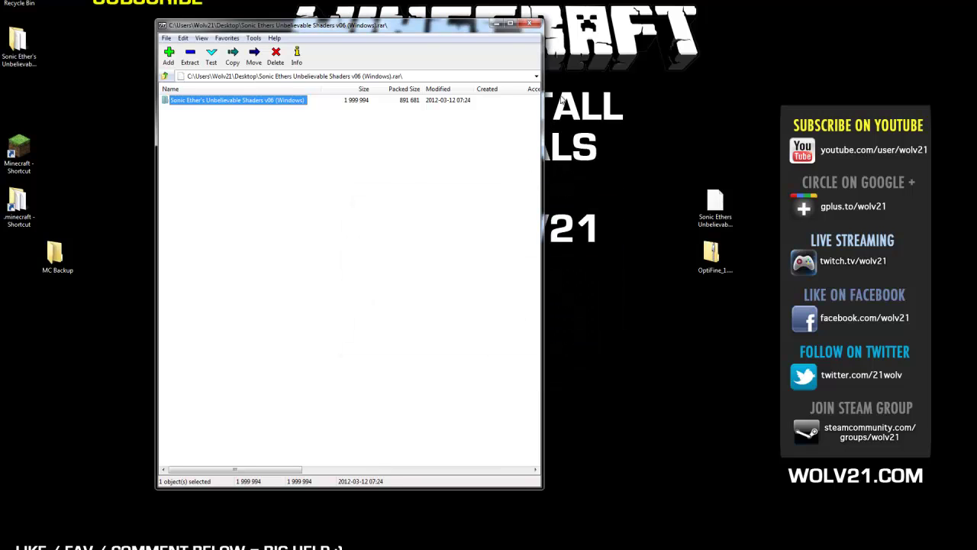
{"action": "left_click", "coordinate": [534, 27]}
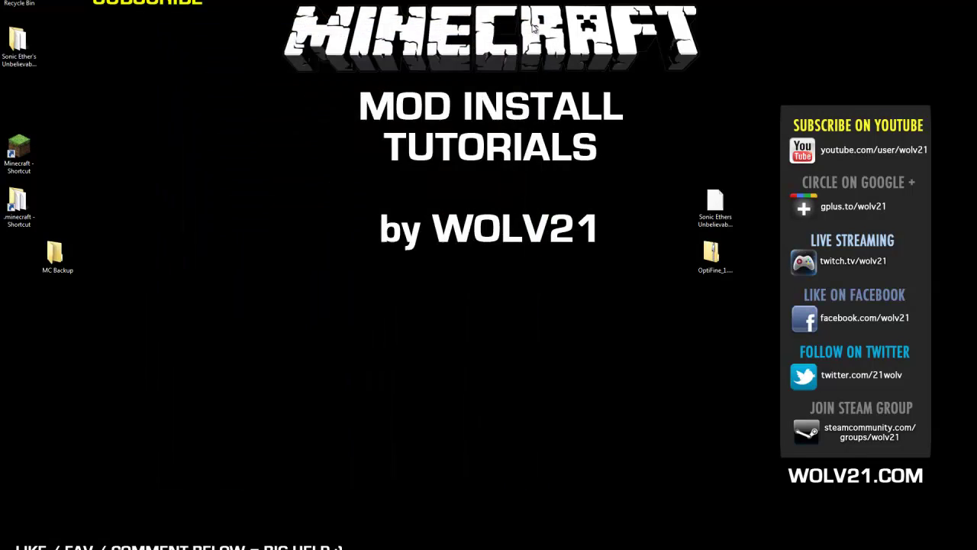
{"action": "left_click_drag", "start_coordinate": [17, 38], "coordinate": [134, 147]}
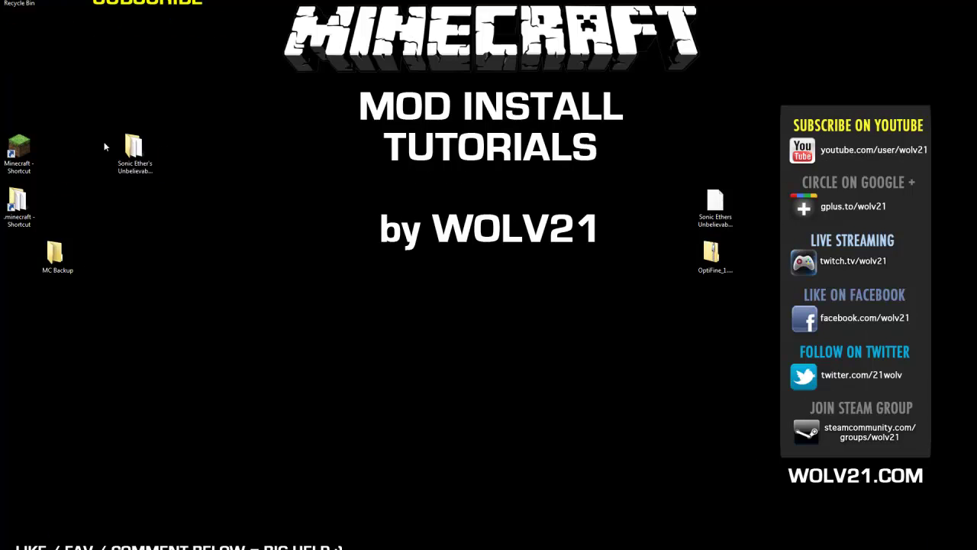
Step: Open the extracted shaders folder and run INSTALLER to start the Nitrous installer
{"action": "left_click", "coordinate": [137, 151]}
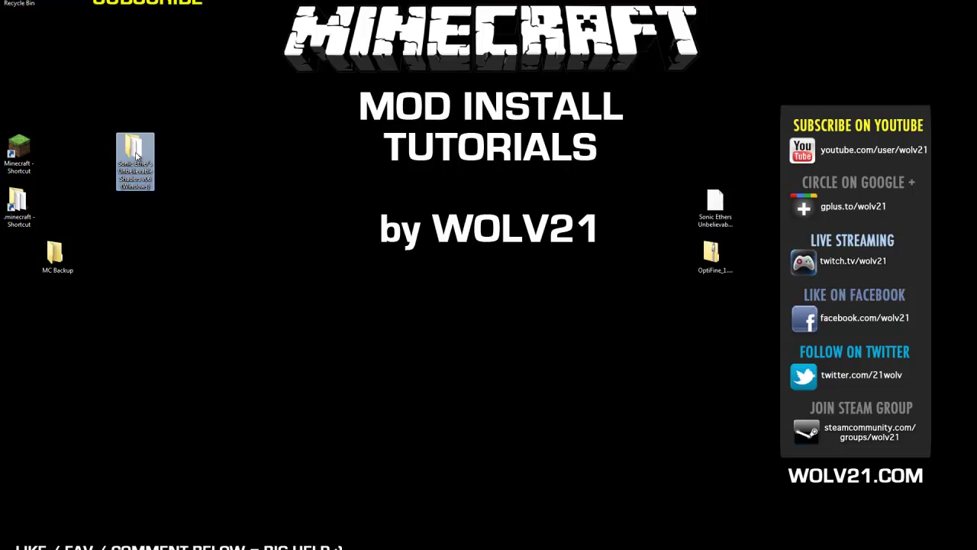
{"action": "double_click", "coordinate": [136, 154]}
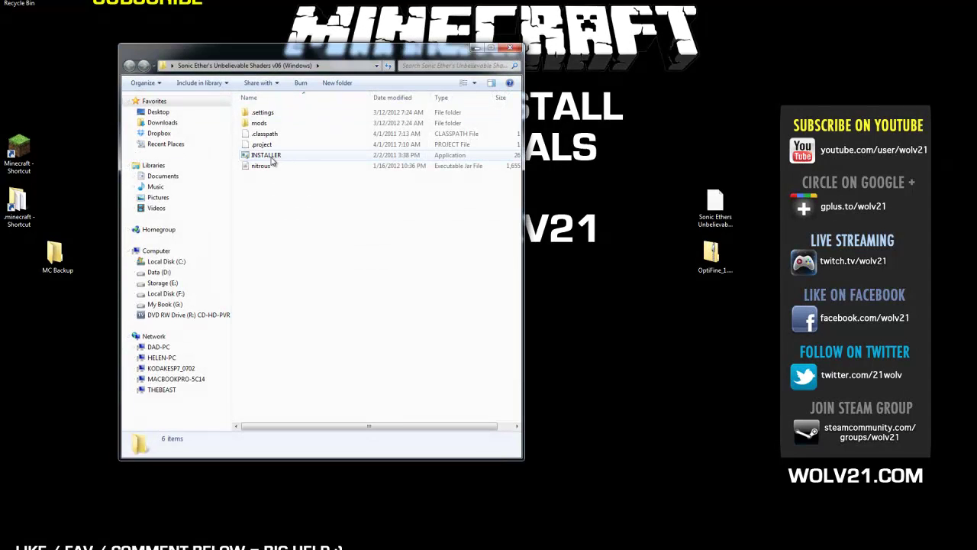
{"action": "left_click", "coordinate": [267, 157]}
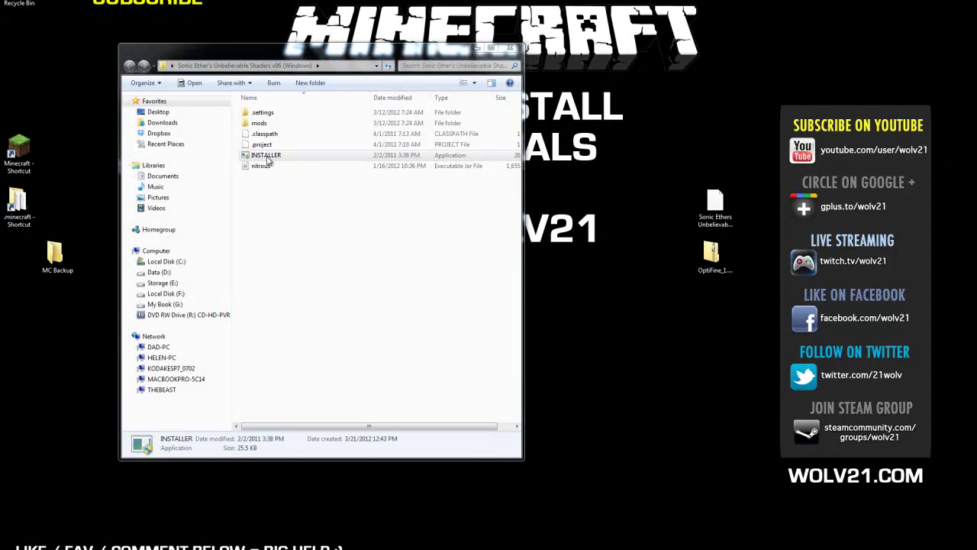
{"action": "double_click", "coordinate": [268, 159]}
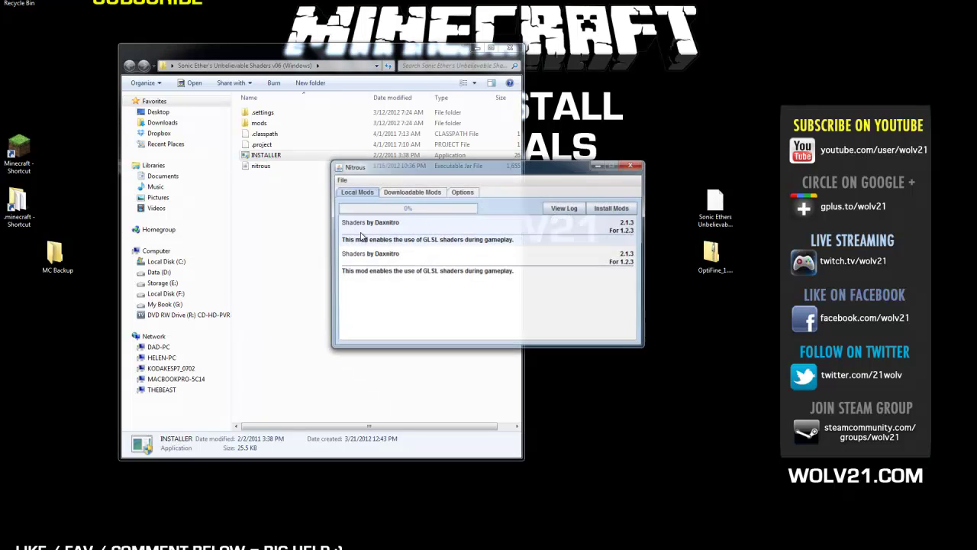
Step: Download the latest Shaders by Daxnitro mod, overwriting the previous copy
{"action": "left_click", "coordinate": [406, 194]}
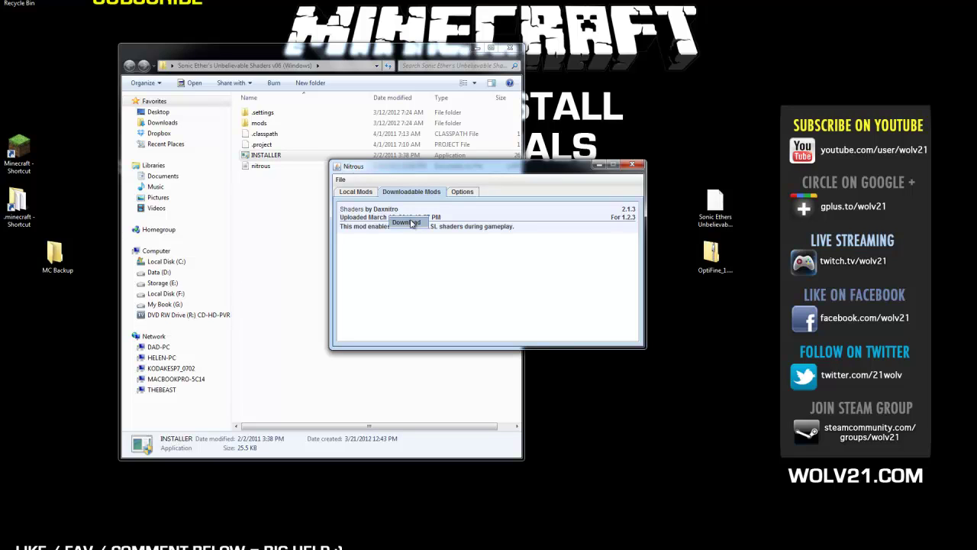
{"action": "left_click", "coordinate": [410, 224]}
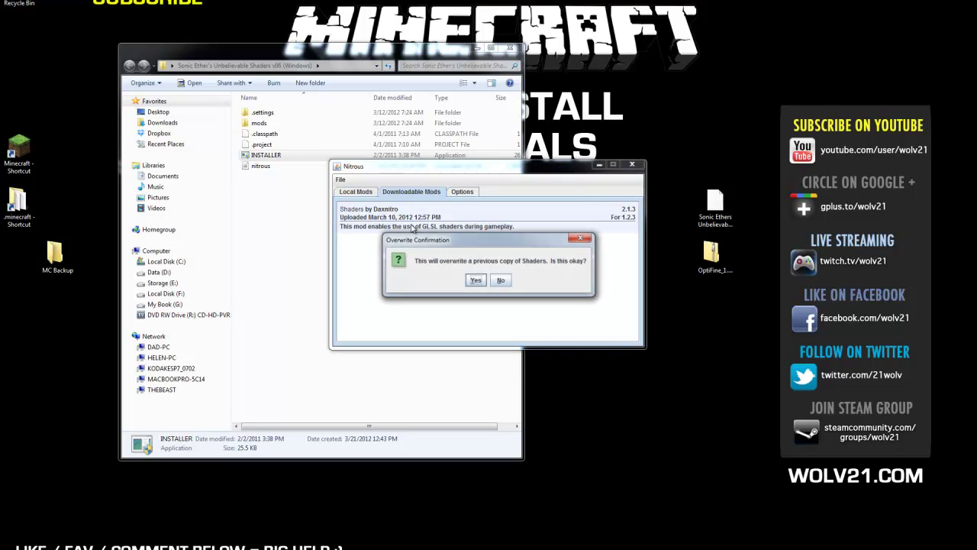
{"action": "left_click", "coordinate": [476, 280]}
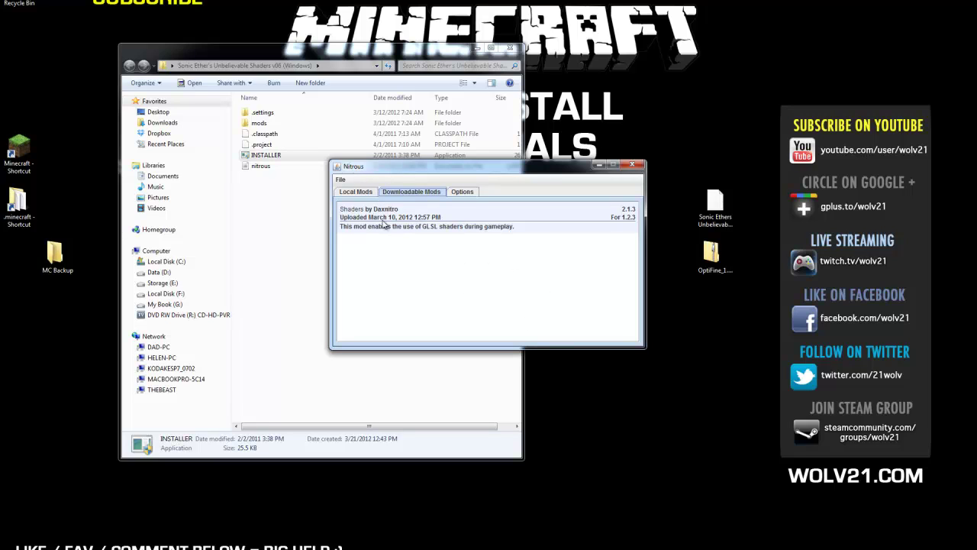
Step: Install Shaders by Daxnitro 2.1.3 into Minecraft from Local Mods and close Nitrous
{"action": "left_click", "coordinate": [355, 192]}
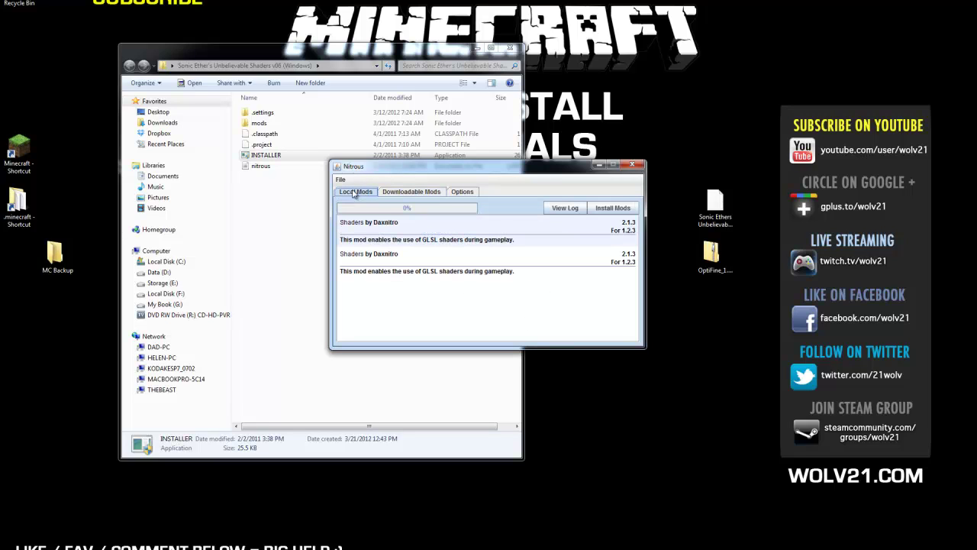
{"action": "left_click", "coordinate": [608, 209]}
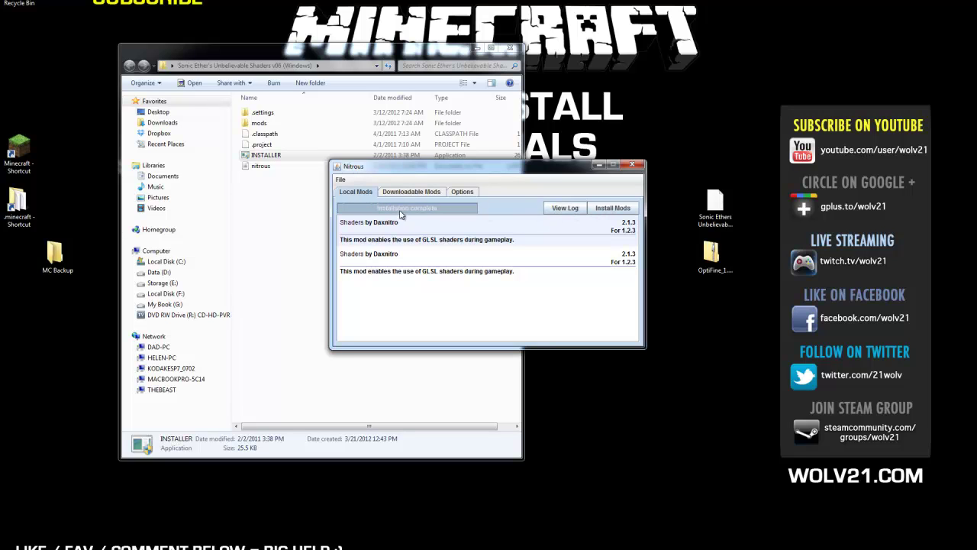
{"action": "left_click", "coordinate": [632, 165]}
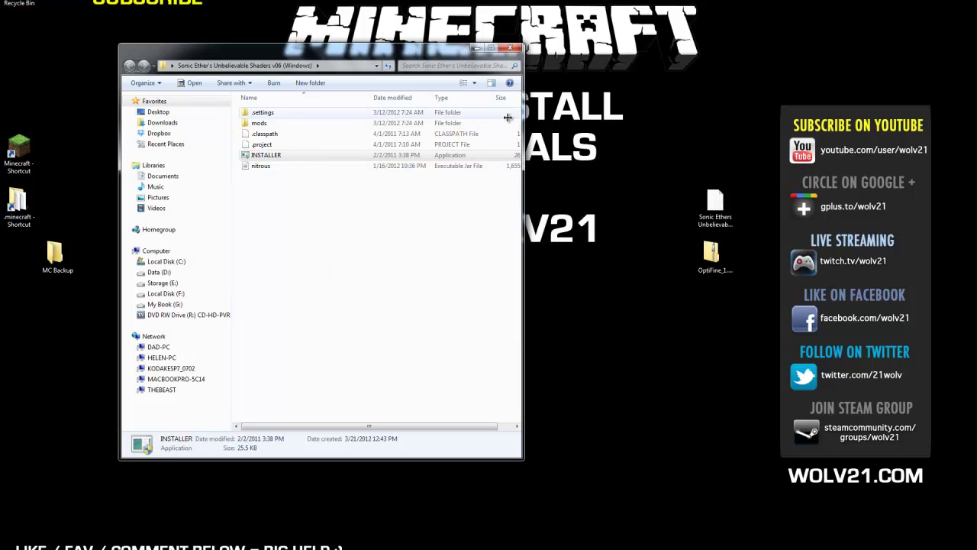
Step: Close the shaders folder, log in, and generate a Survival singleplayer world named New World
{"action": "left_click", "coordinate": [477, 49]}
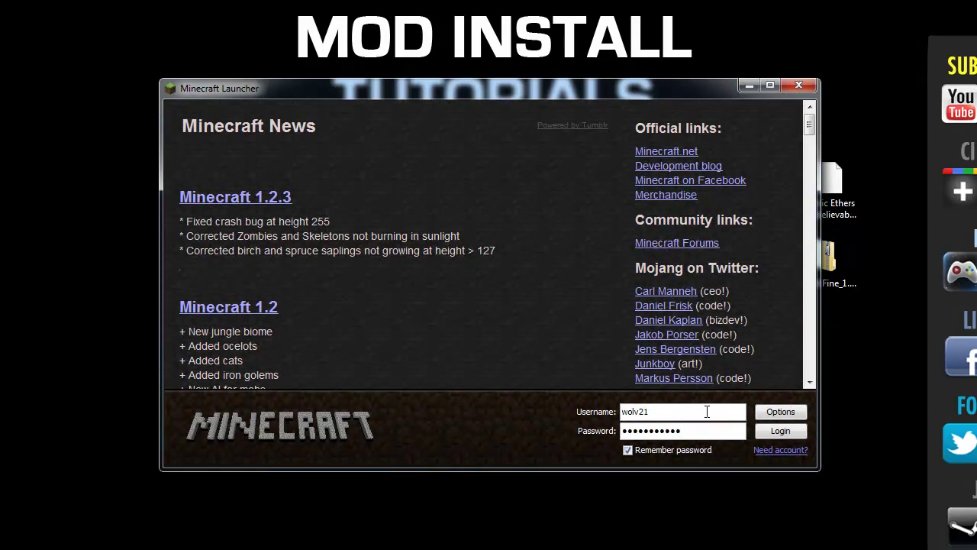
{"action": "left_click", "coordinate": [776, 432]}
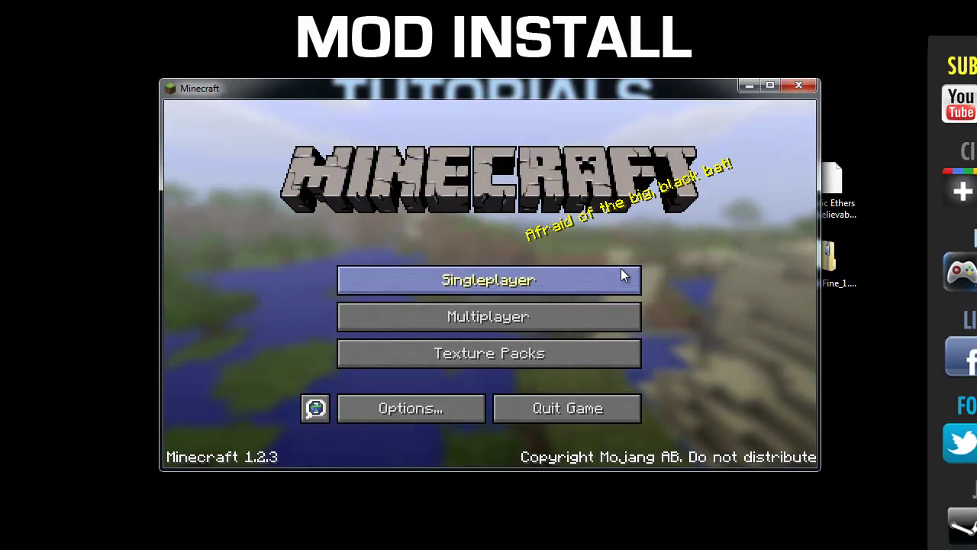
{"action": "left_click", "coordinate": [621, 269]}
{"action": "left_click", "coordinate": [582, 406]}
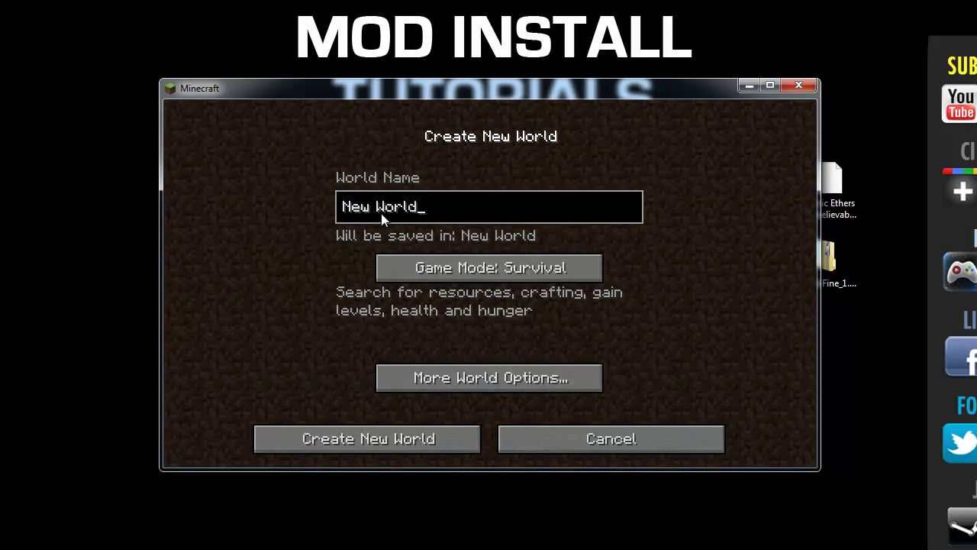
{"action": "left_click", "coordinate": [415, 436]}
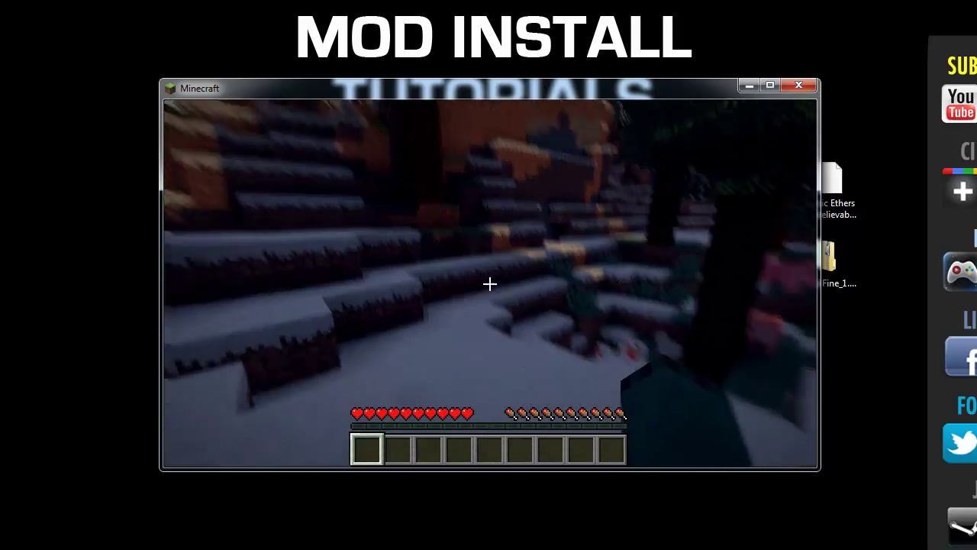
Step: Set the Minecraft Music volume to OFF in Options and resume the game
{"action": "key", "text": "Escape"}
{"action": "key", "text": "Escape"}
{"action": "key", "text": "Escape"}
{"action": "left_click", "coordinate": [487, 327]}
{"action": "left_click", "coordinate": [485, 319]}
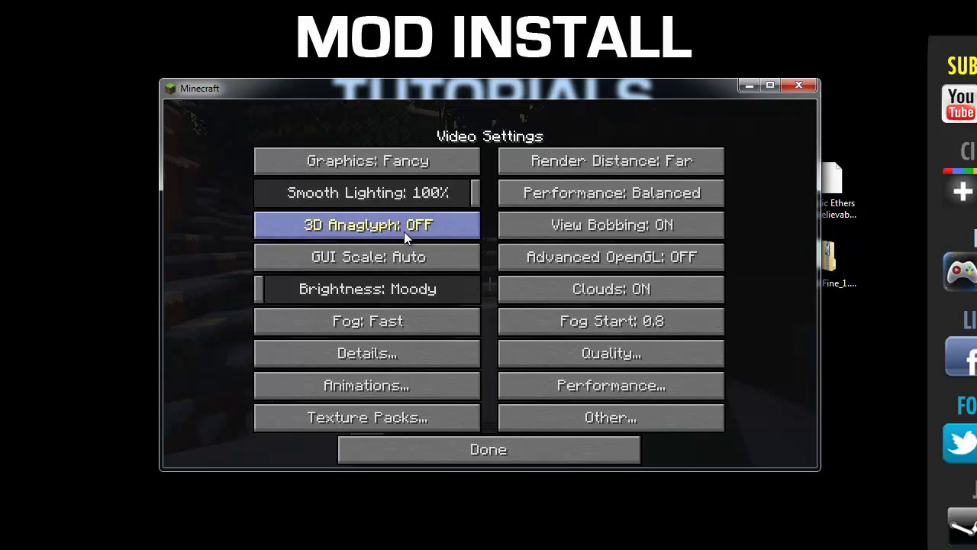
{"action": "left_click", "coordinate": [542, 447]}
{"action": "left_click_drag", "start_coordinate": [424, 166], "coordinate": [216, 166]}
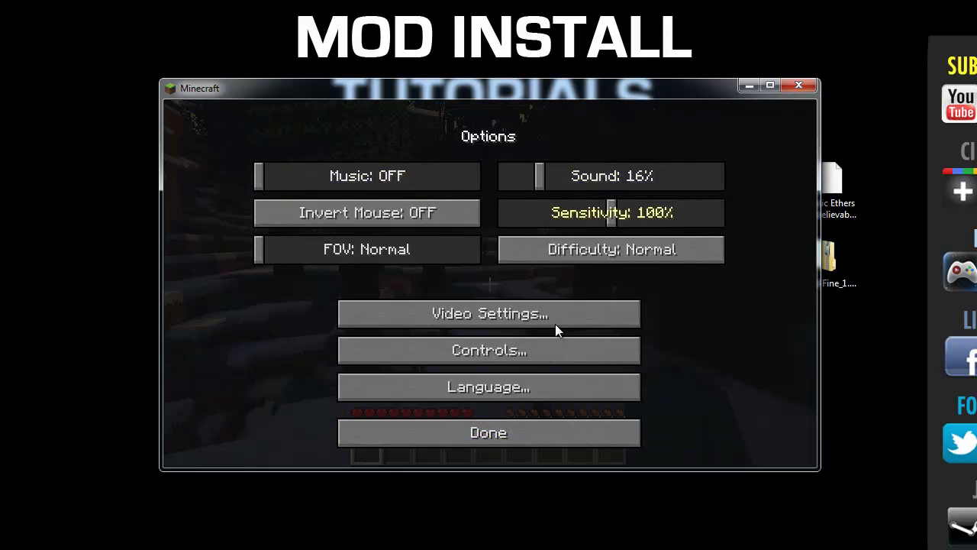
{"action": "left_click", "coordinate": [552, 433]}
{"action": "left_click", "coordinate": [507, 221]}
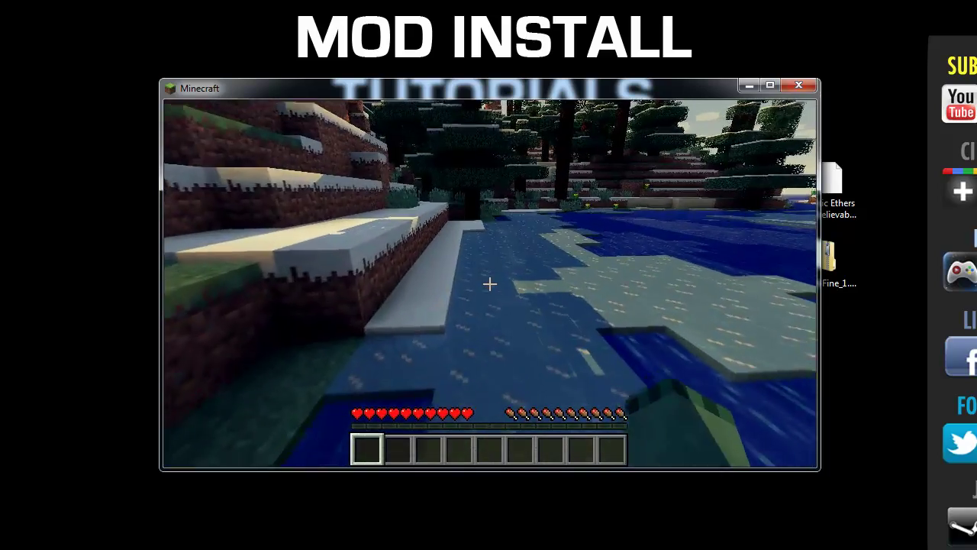
Step: Walk off the ice and swim onto the snowy bank, then save and quit Minecraft
{"action": "key", "text": "w"}
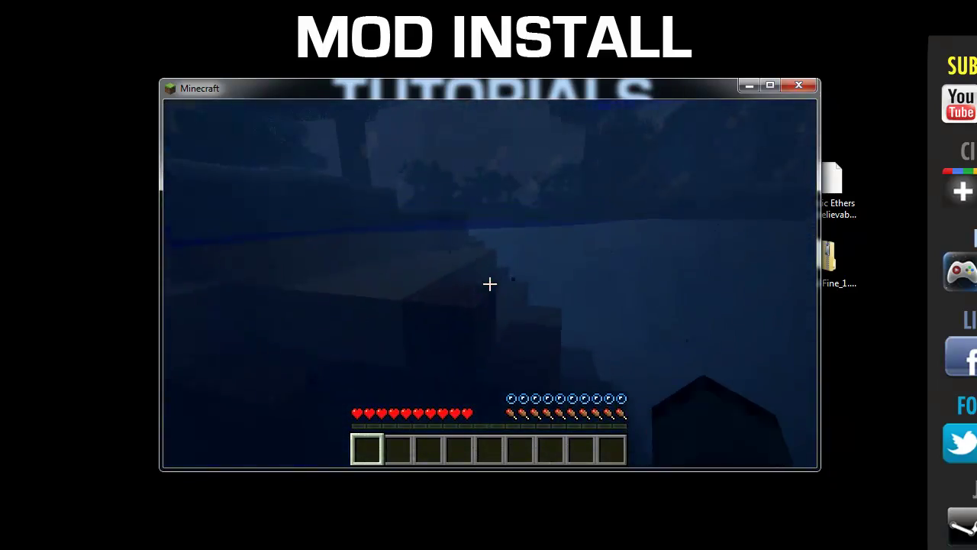
{"action": "key", "text": "space"}
{"action": "key", "text": "Escape"}
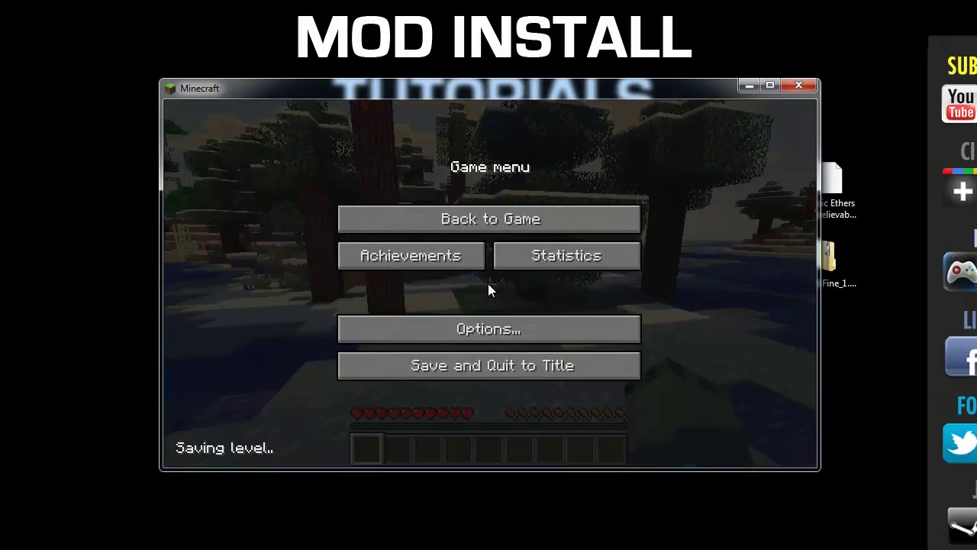
{"action": "left_click", "coordinate": [502, 366]}
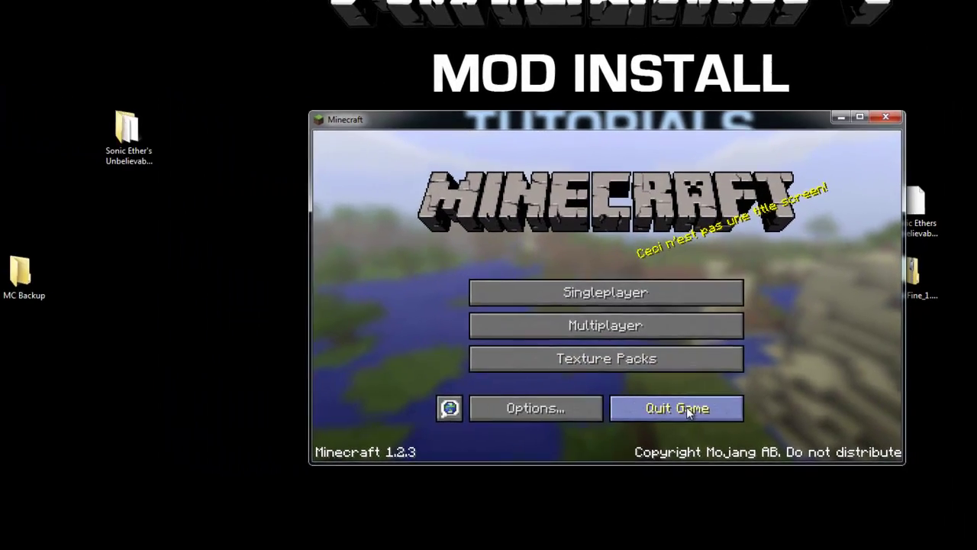
{"action": "left_click", "coordinate": [567, 408]}
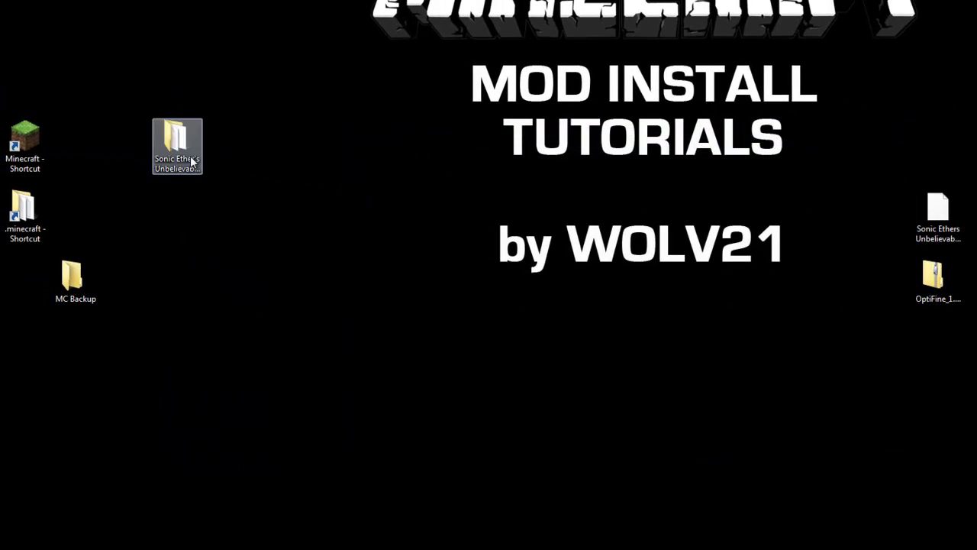
Step: Copy the New 1.2 world folder from MC Backup's saves folder and close Explorer
{"action": "double_click", "coordinate": [73, 277]}
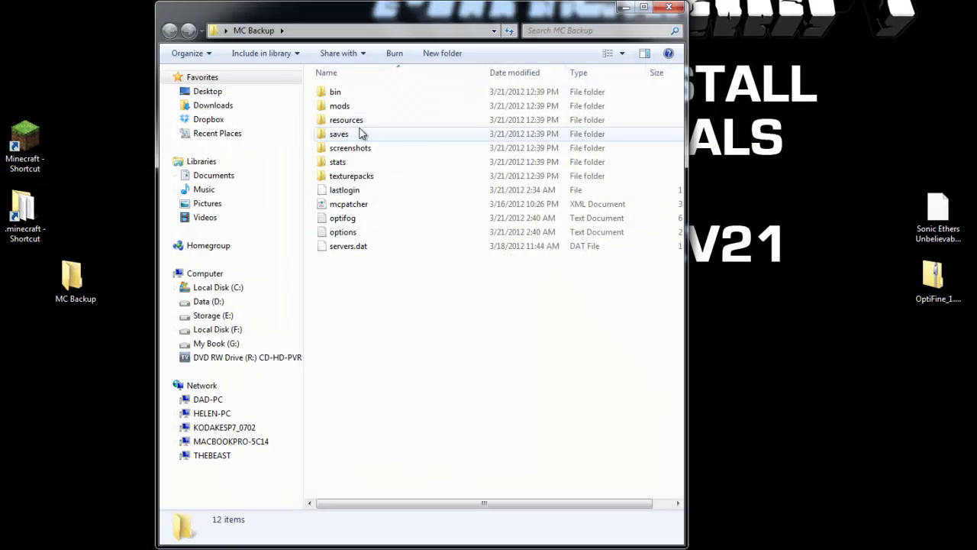
{"action": "double_click", "coordinate": [339, 135]}
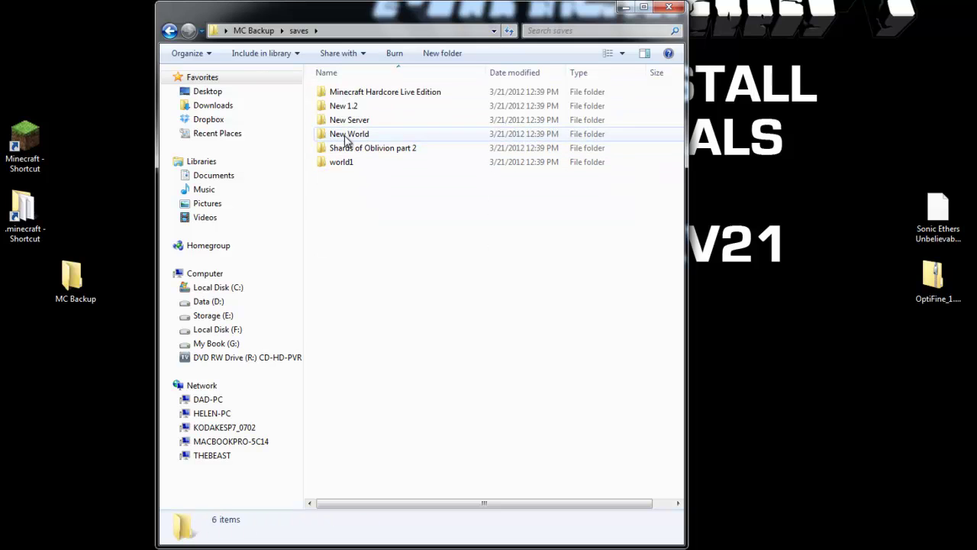
{"action": "left_click", "coordinate": [342, 108]}
{"action": "right_click", "coordinate": [342, 110]}
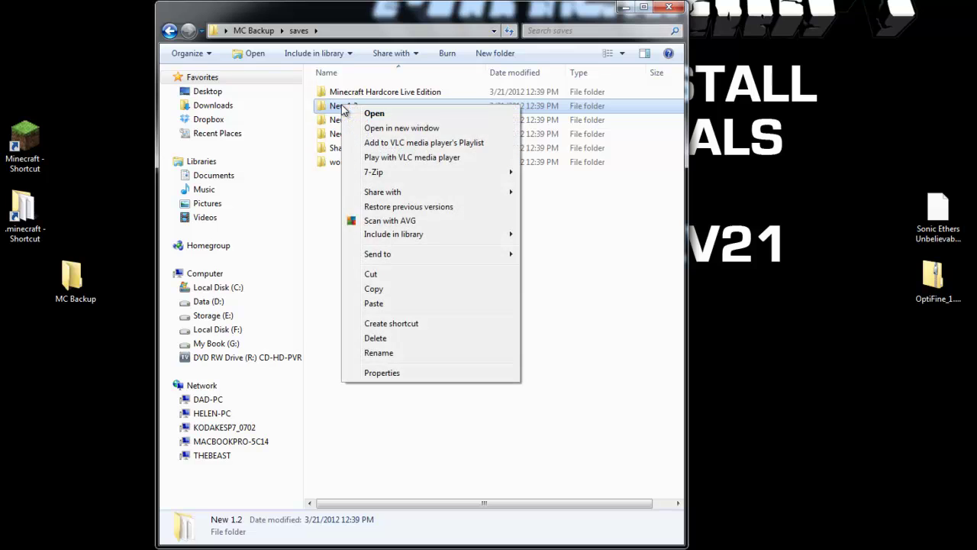
{"action": "left_click", "coordinate": [387, 292]}
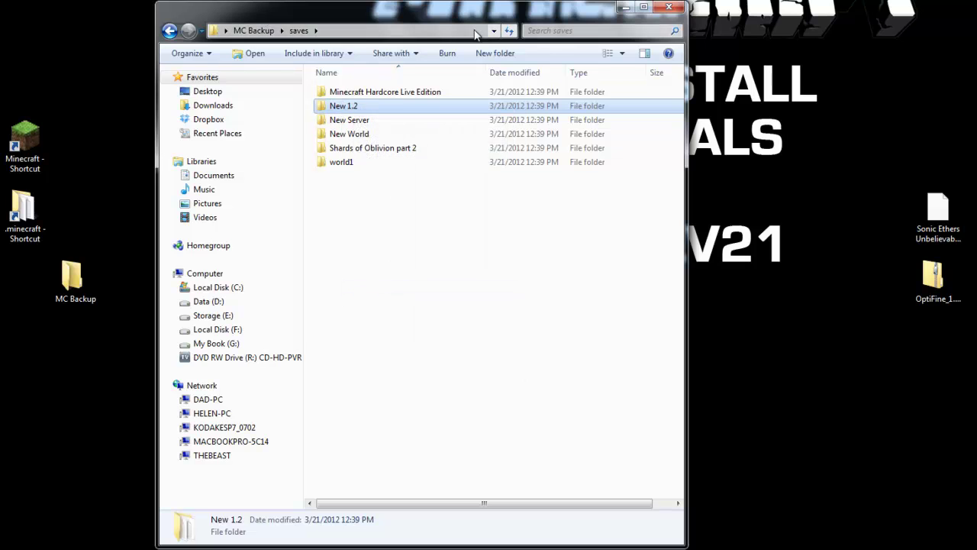
{"action": "left_click", "coordinate": [663, 12]}
{"action": "left_click", "coordinate": [18, 549]}
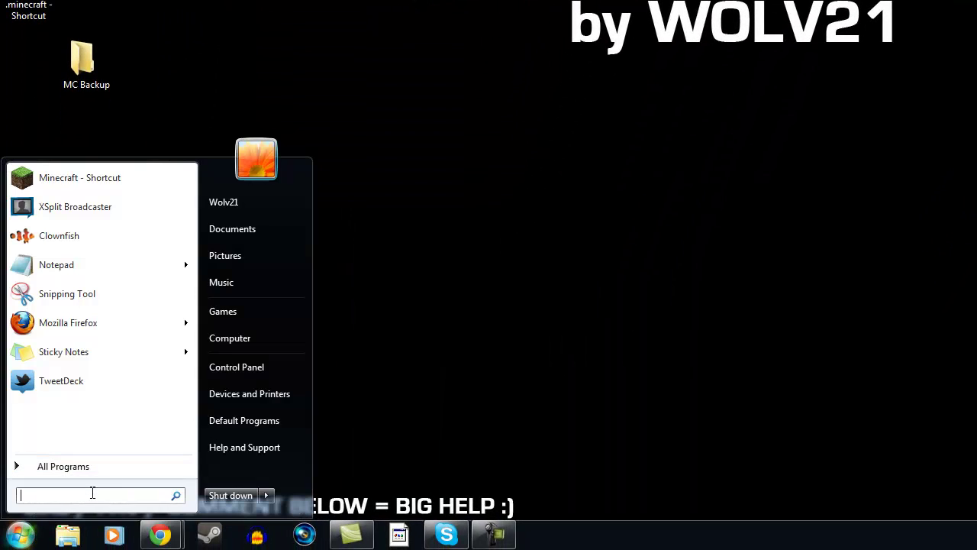
Step: Paste the New 1.2 world into the saves folder under %appdata%\.minecraft
{"action": "type", "text": "%apps"}
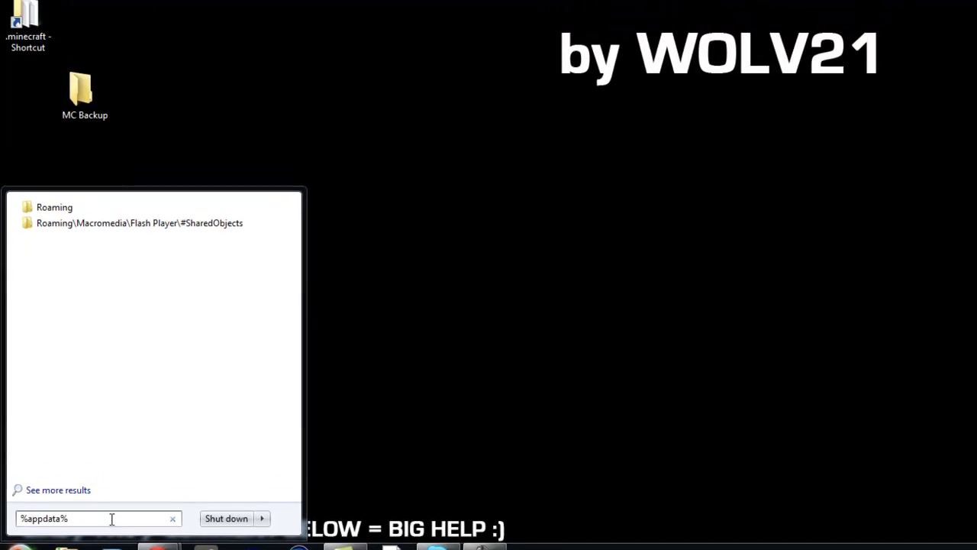
{"action": "key", "text": "Return"}
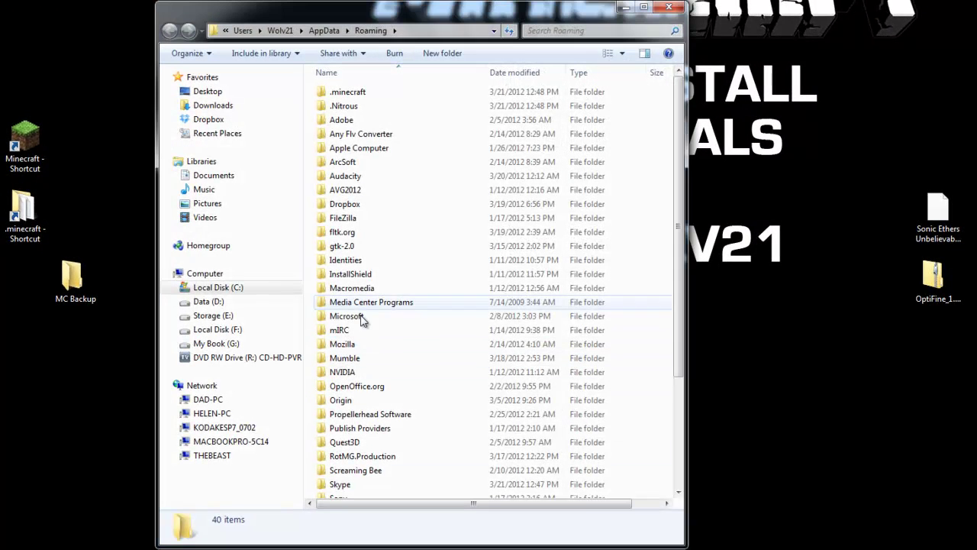
{"action": "double_click", "coordinate": [334, 93]}
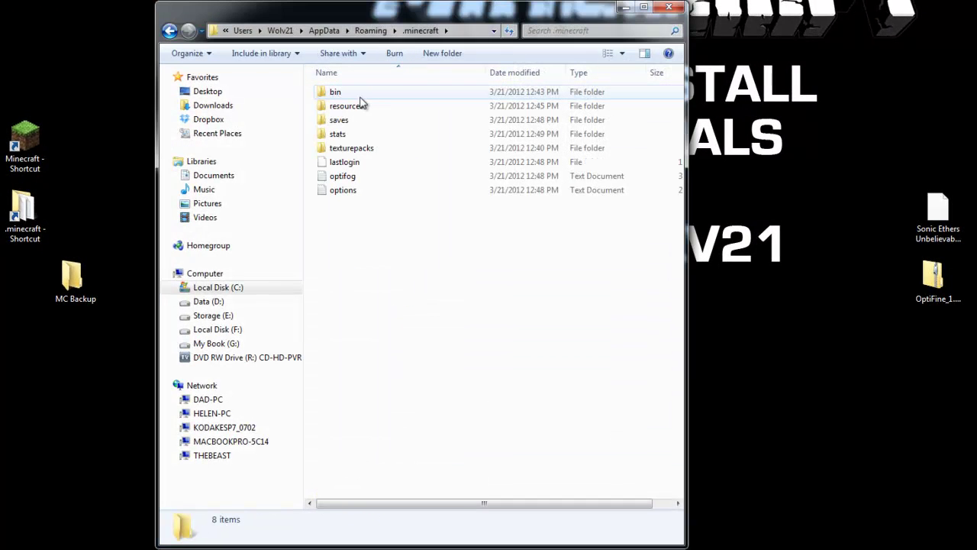
{"action": "double_click", "coordinate": [332, 122]}
{"action": "right_click", "coordinate": [342, 156]}
{"action": "left_click", "coordinate": [399, 244]}
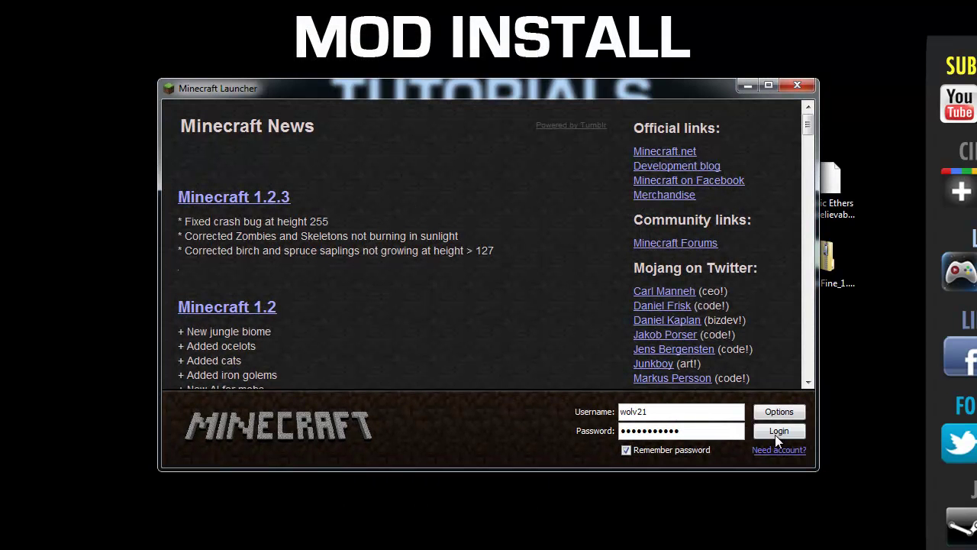
Step: Log in and load the restored New 1.2 world in singleplayer
{"action": "left_click", "coordinate": [778, 432]}
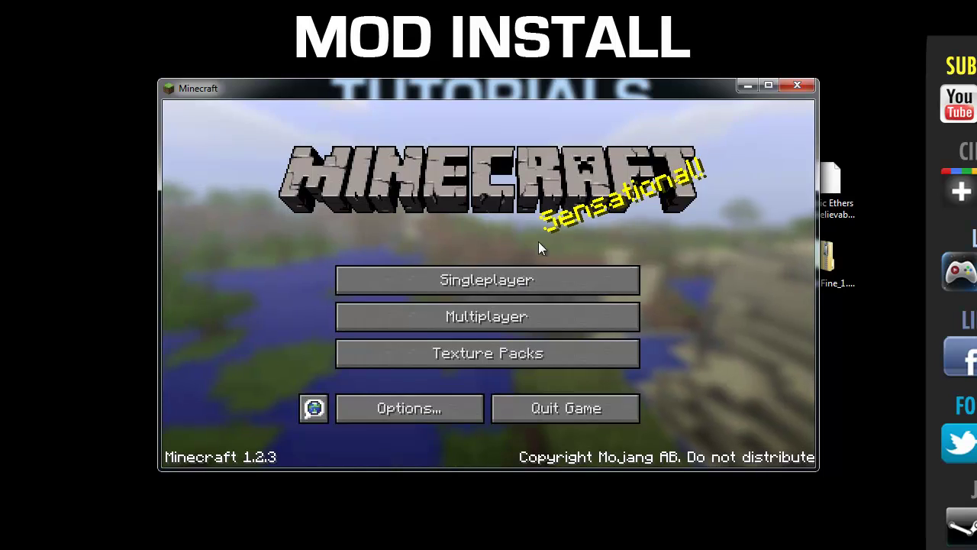
{"action": "left_click", "coordinate": [526, 281]}
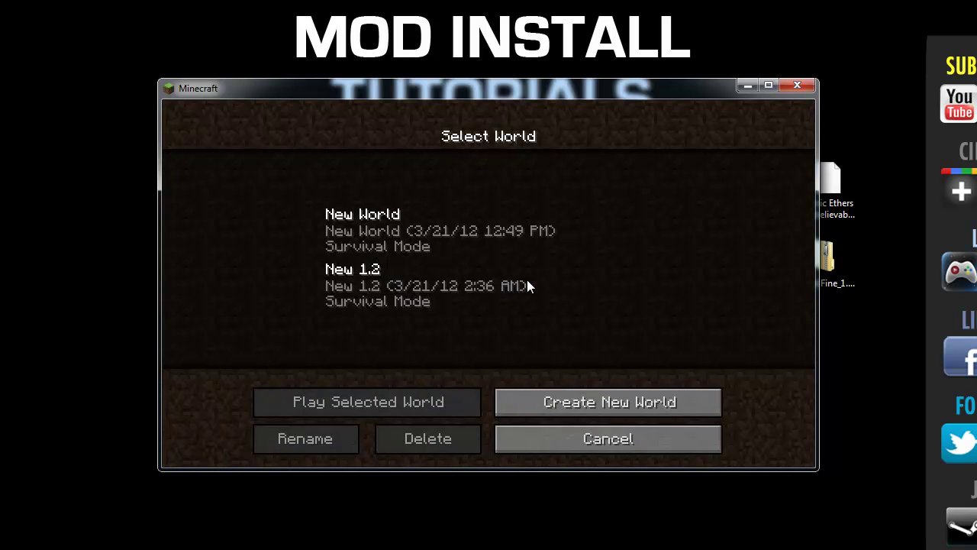
{"action": "left_click", "coordinate": [358, 275]}
{"action": "left_click", "coordinate": [374, 402]}
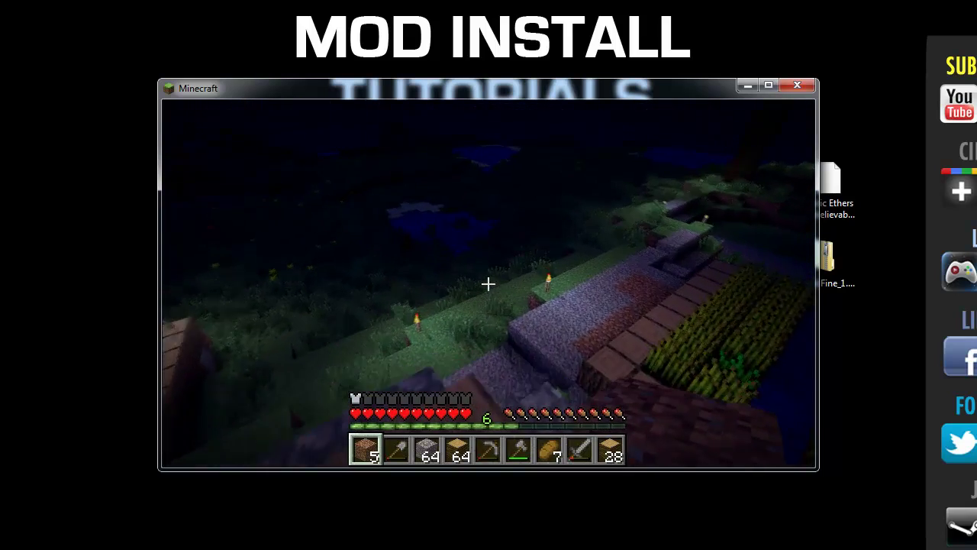
Step: Save the world, return to the title screen and quit Minecraft
{"action": "key", "text": "Escape"}
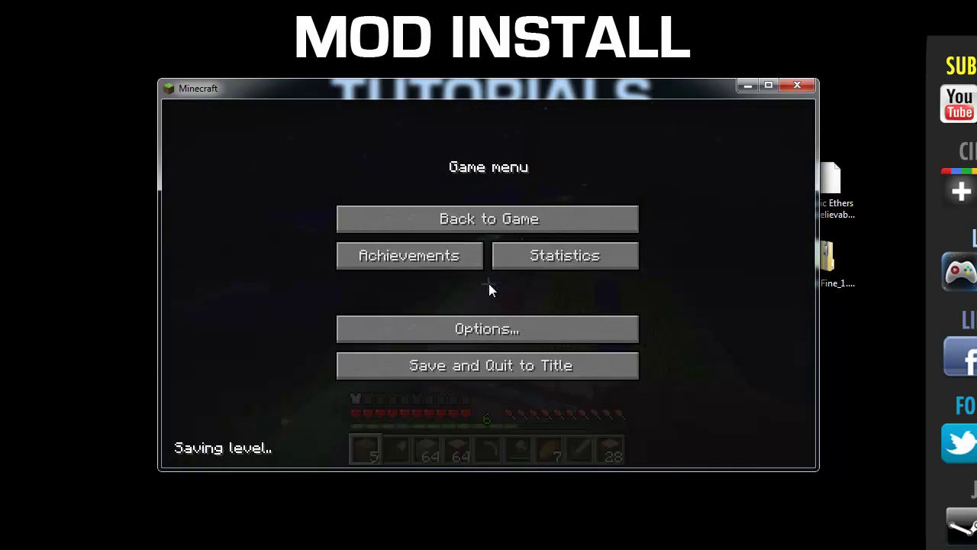
{"action": "left_click", "coordinate": [542, 366]}
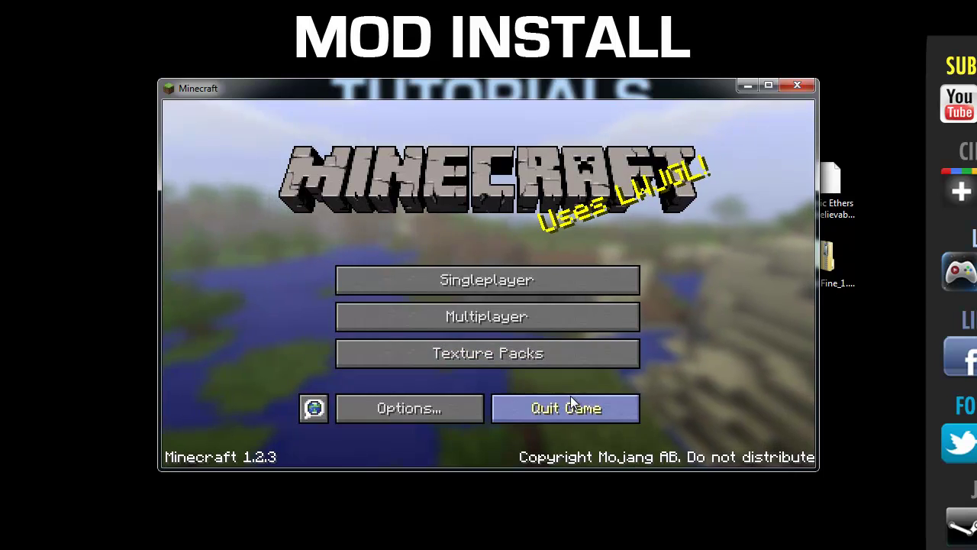
{"action": "left_click", "coordinate": [568, 404]}
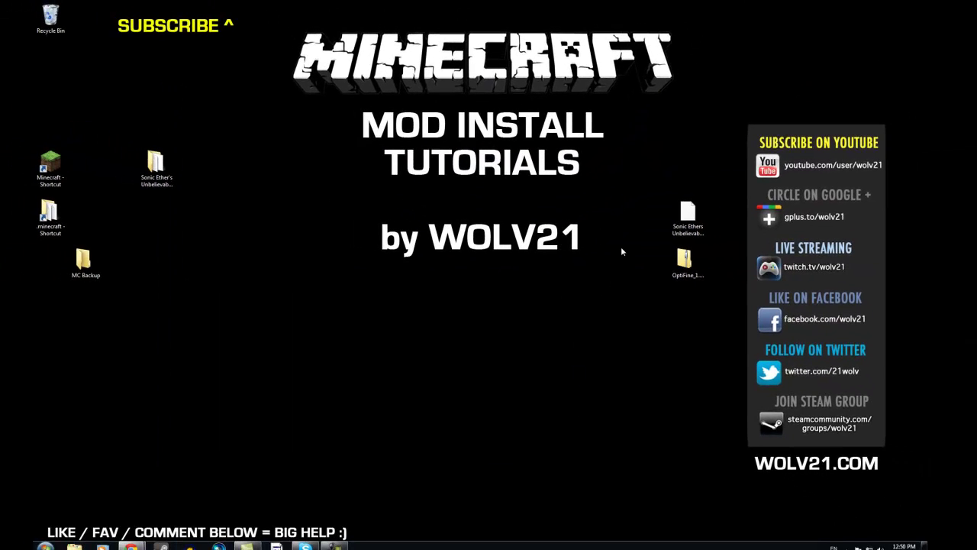